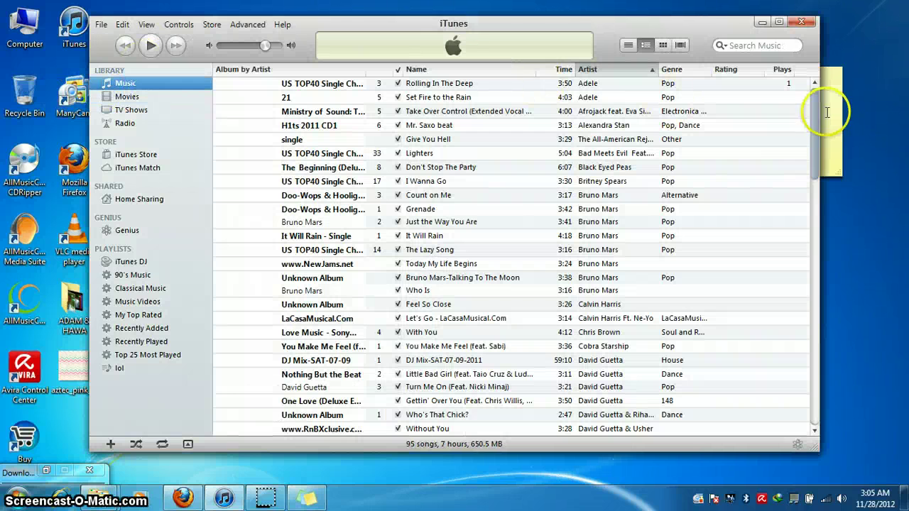
- Write "firstly , bukak itunes kau ...." on the sticky note, followed by a second line greeting the recipient by name
left_click(832, 110)
type("first")
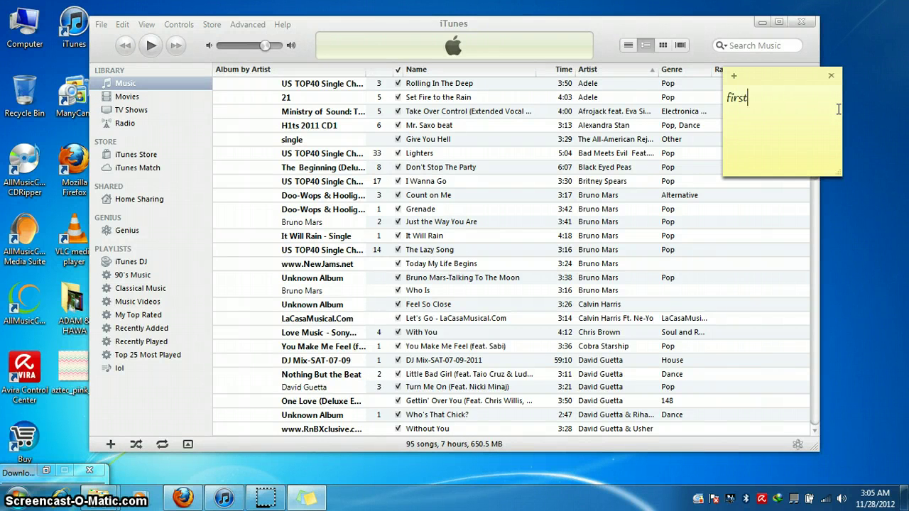
type("ly , bukak itunes kau ...")
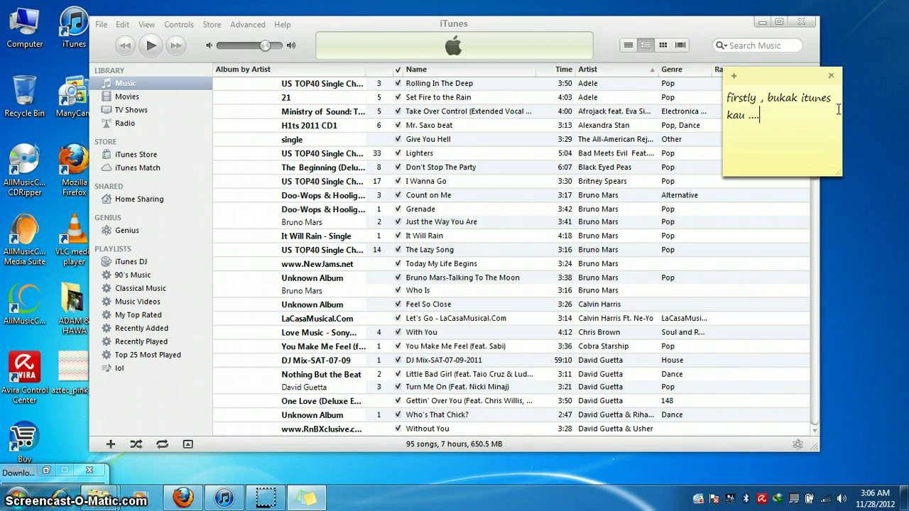
key("Return")
type("ye cik melly")
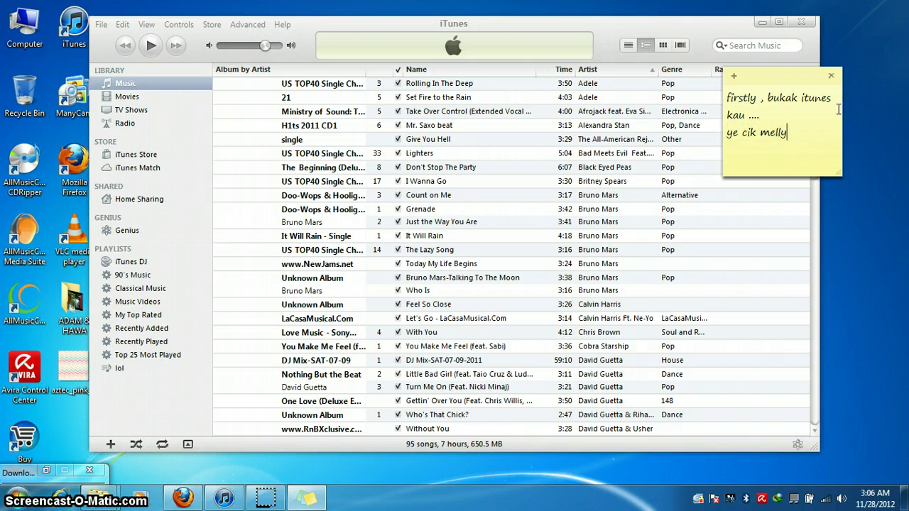
type("n ? :")
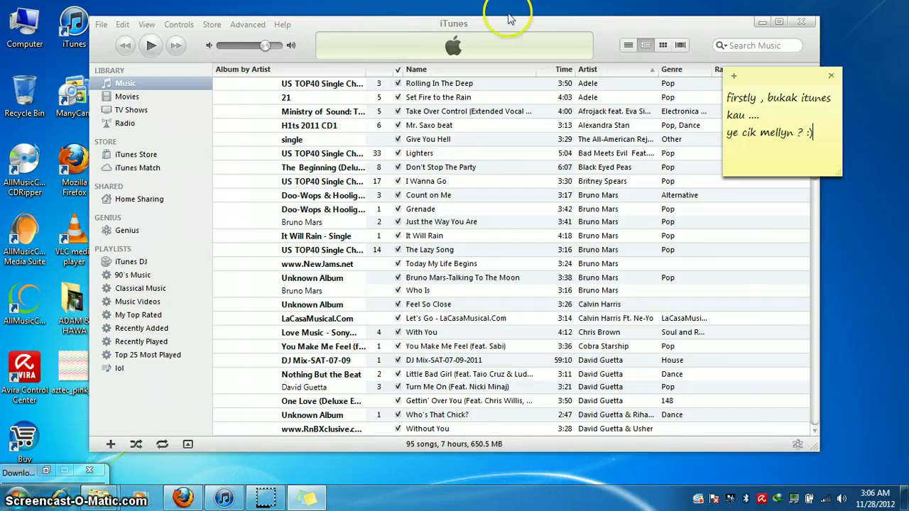
- Maximize the iTunes window so the music library fills the whole screen
left_click_drag(469, 27, 381, 37)
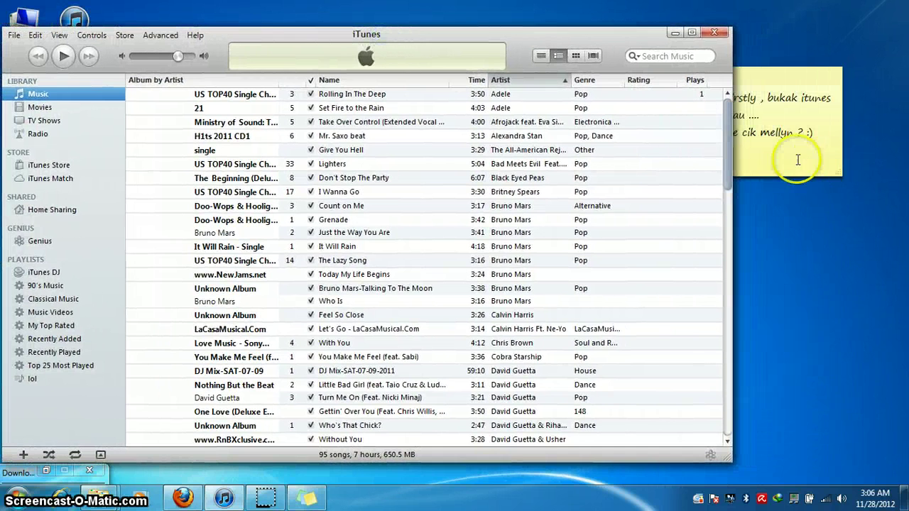
left_click(692, 33)
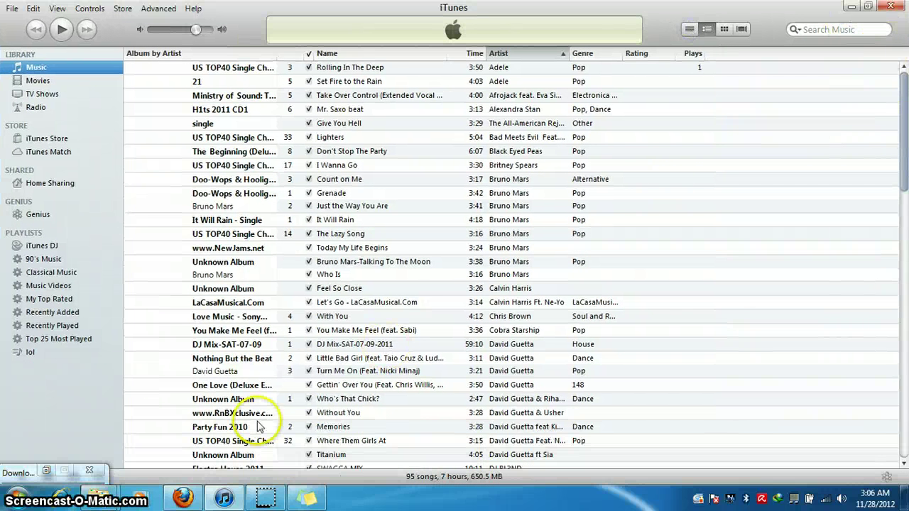
- Bring back the sticky note and replace its text with "so this is my itunes. pastu kau pegi kat movies..."
left_click(307, 498)
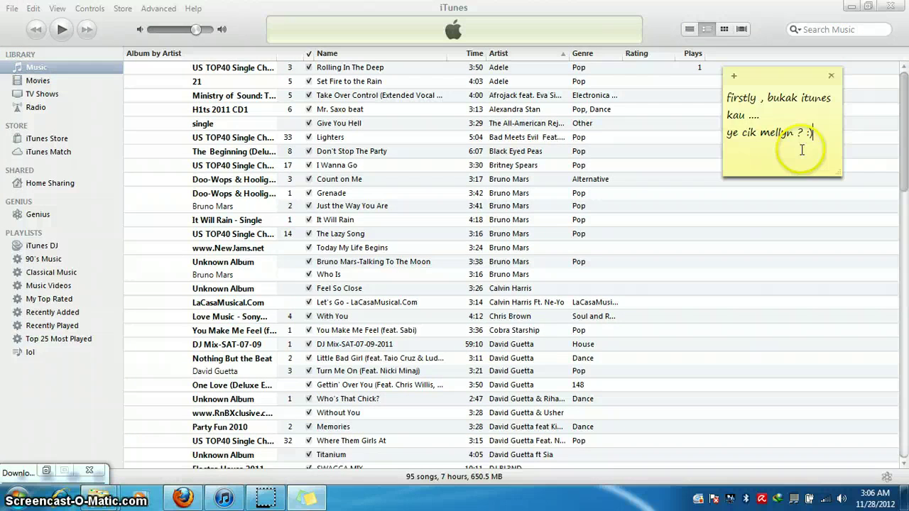
key("BackSpace")
key("BackSpace")
key("BackSpace")
key("BackSpace")
key("BackSpace")
key("BackSpace")
key("BackSpace")
key("BackSpace")
key("BackSpace")
key("BackSpace")
key("BackSpace")
key("BackSpace")
key("BackSpace")
key("BackSpace")
key("BackSpace")
key("BackSpace")
key("BackSpace")
key("BackSpace")
key("BackSpace")
key("BackSpace")
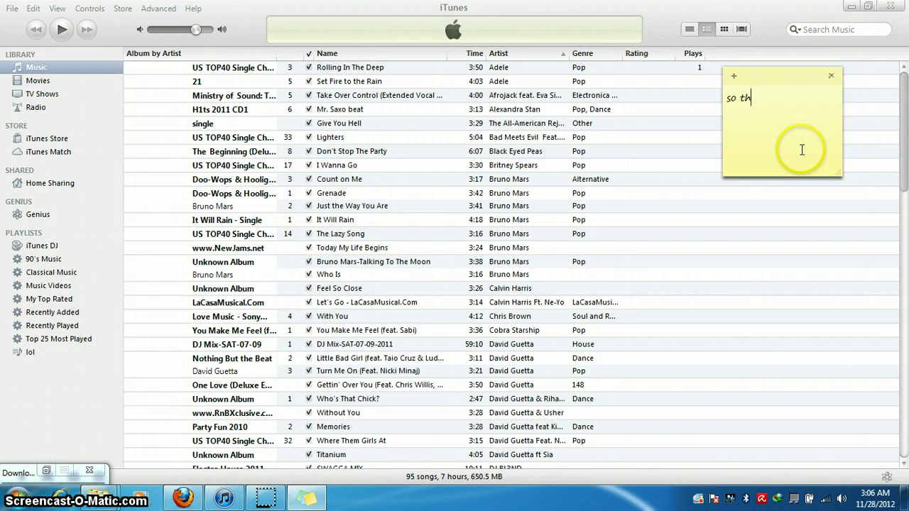
type("so this is my itunes.")
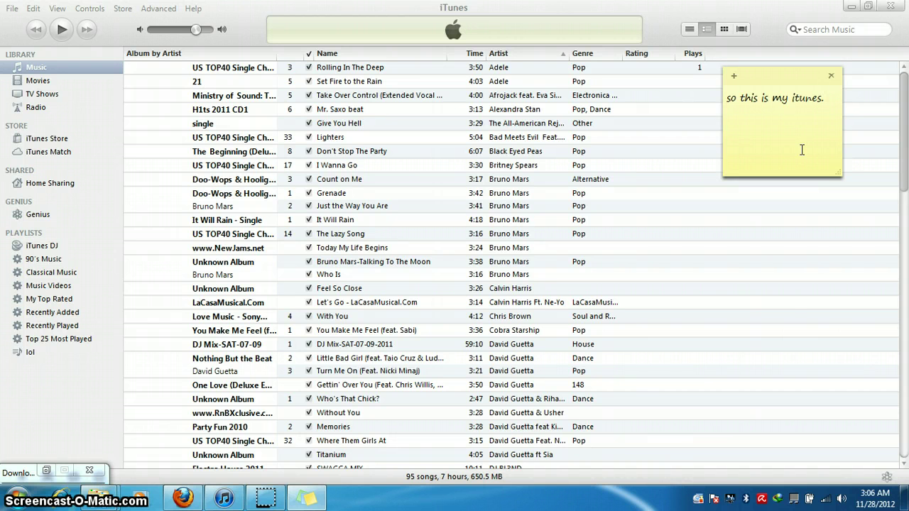
type("pastu ka")
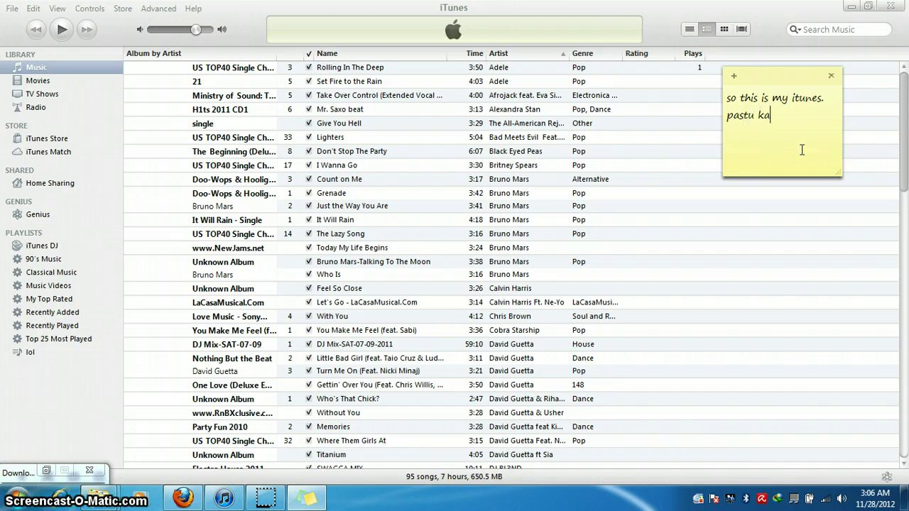
type("u pegi k")
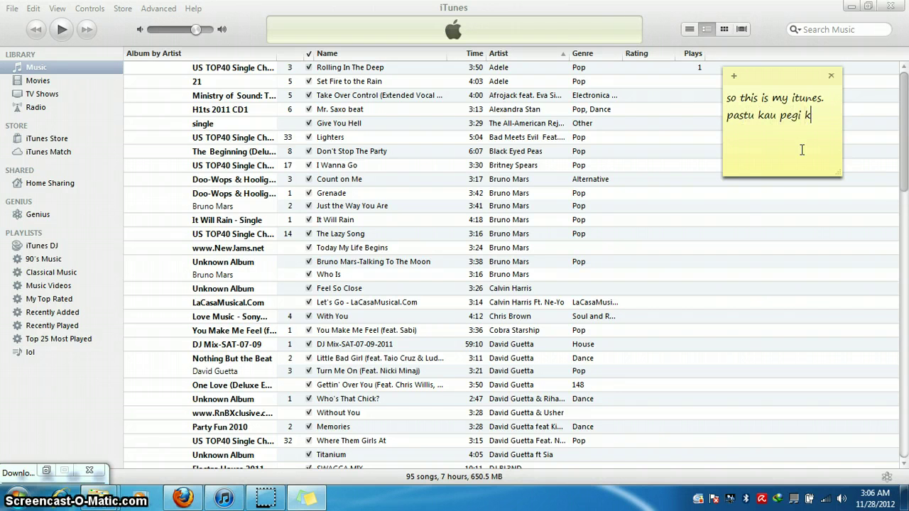
type("at movies...")
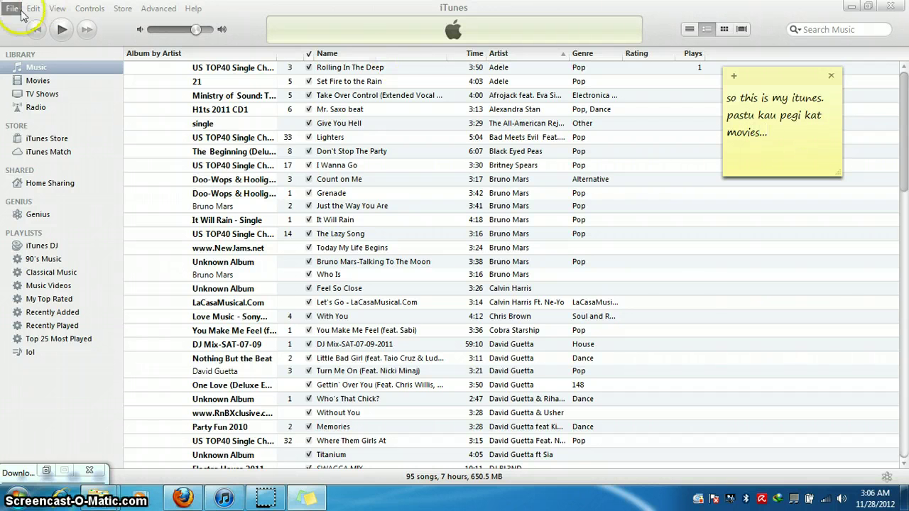
- Show the Movies library in iTunes and append "ni semue video yang aku ada ." to the sticky note
left_click(44, 81)
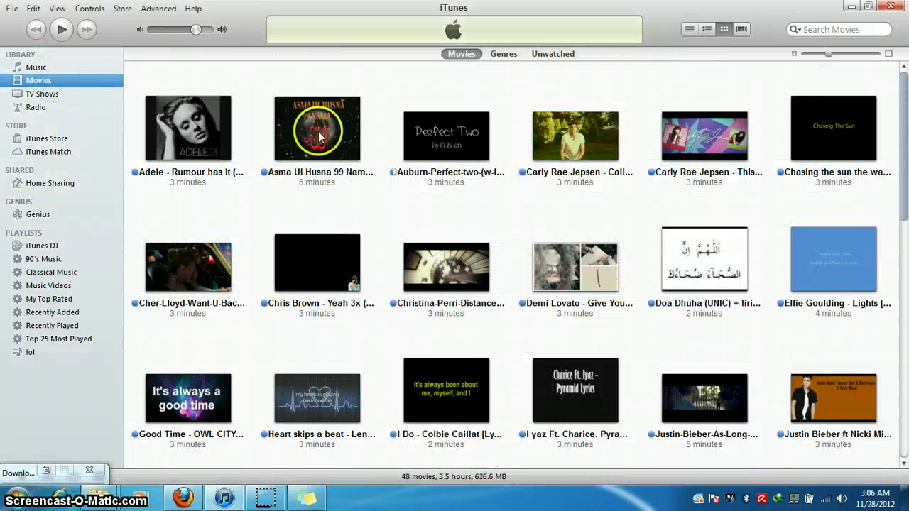
left_click(307, 499)
type("ni ")
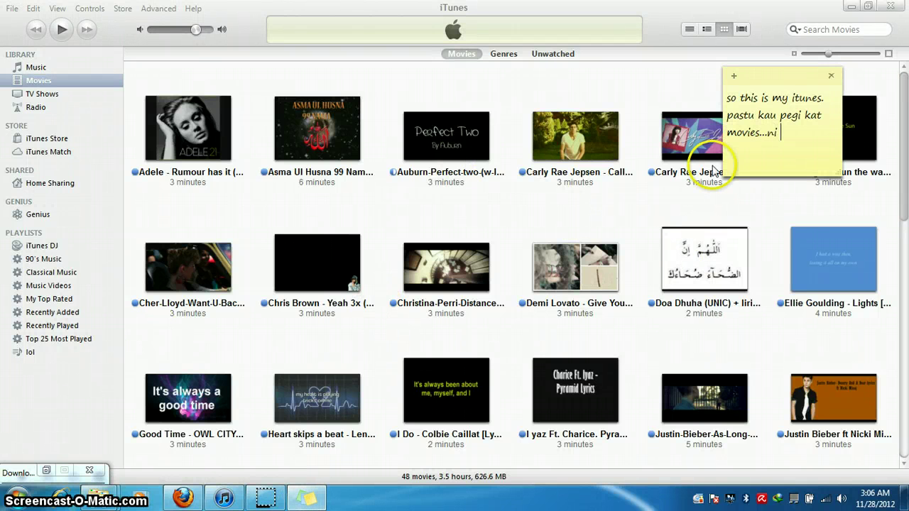
type("mo")
key("BackSpace")
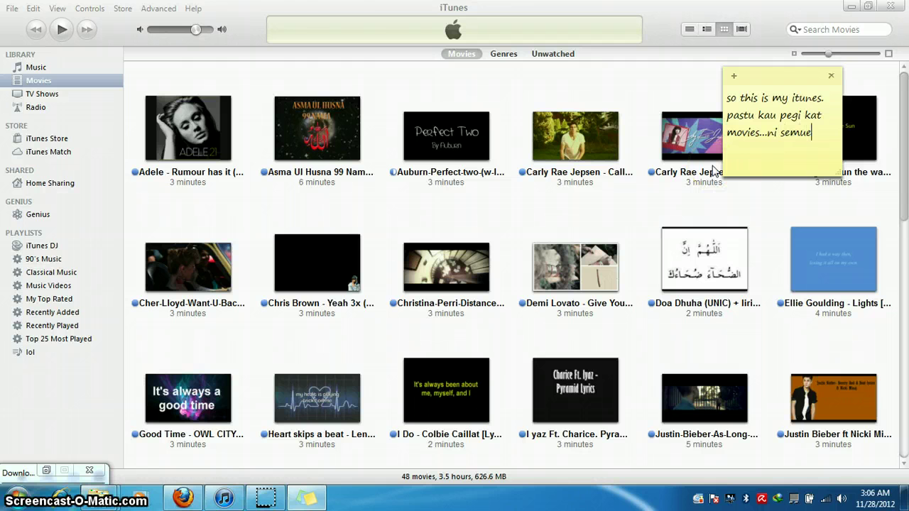
type("semue video yang aku ada .")
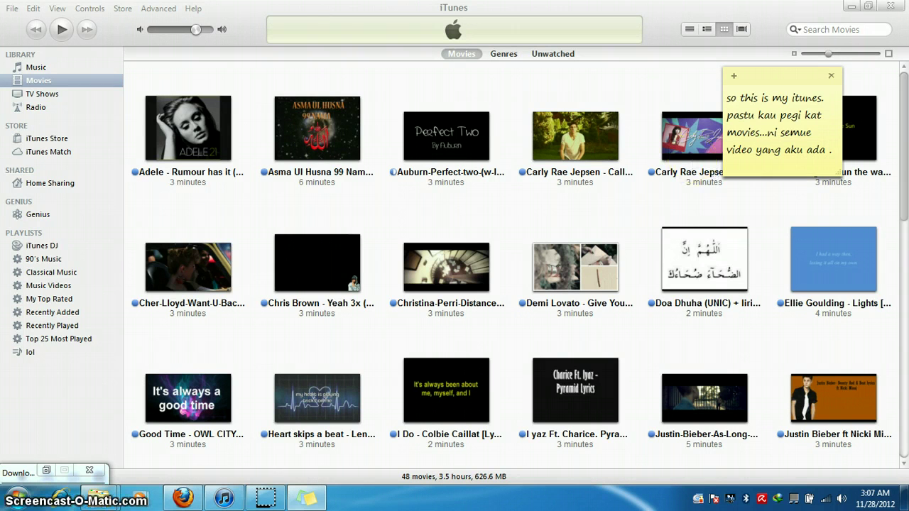
- Add a new line reading "pastu kau klik kat file !" to the sticky note
mouse_move(581, 158)
key("Return")
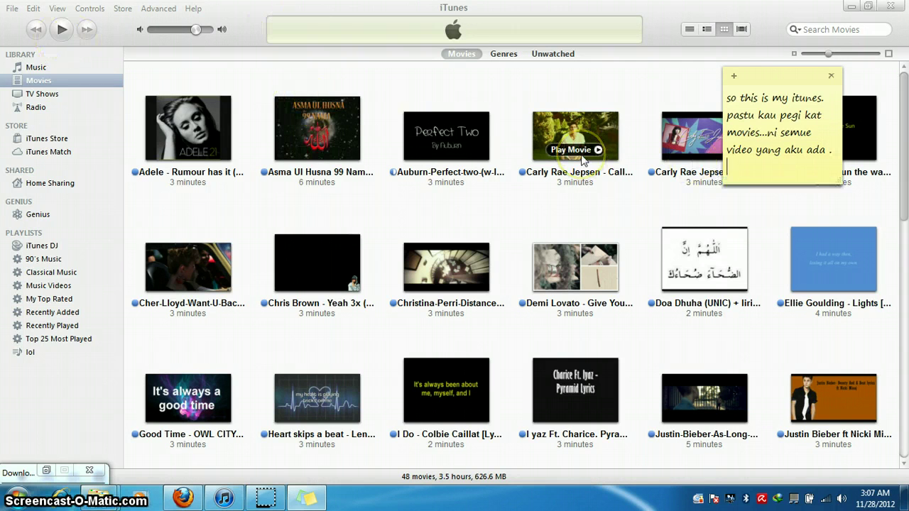
type("pastu k")
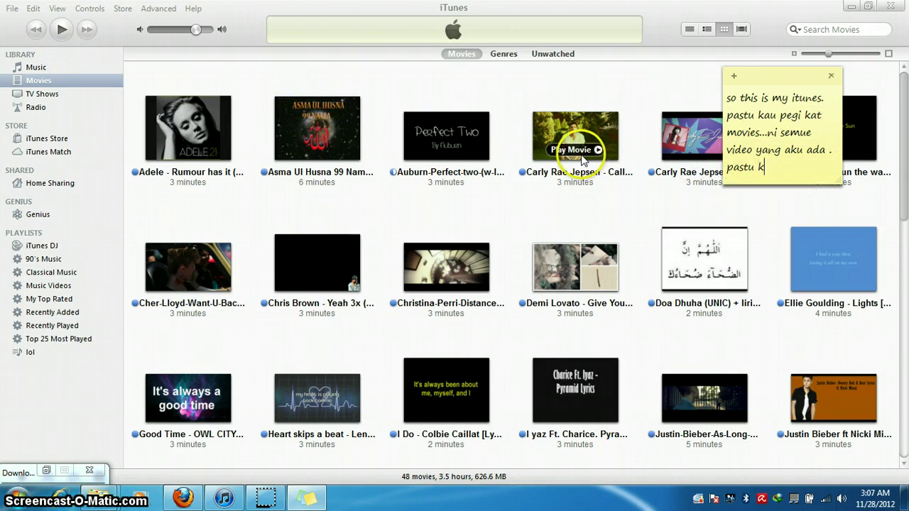
type("au ad")
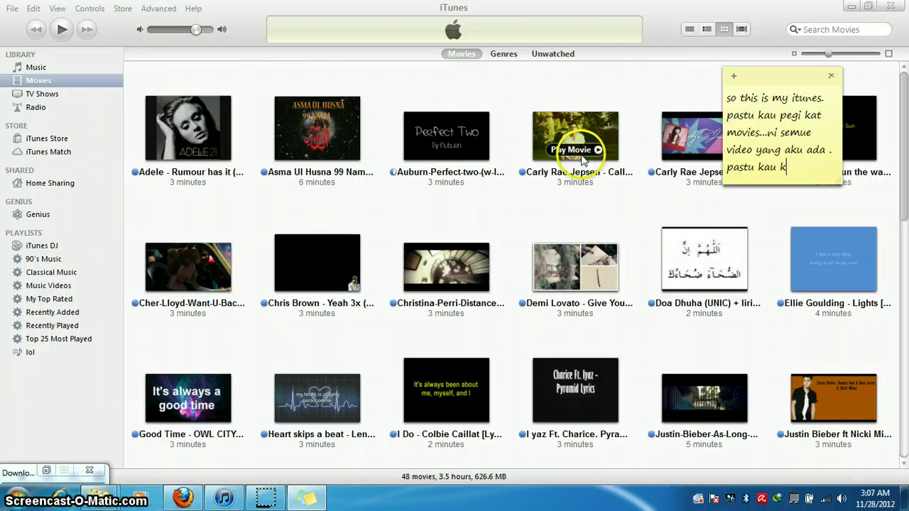
type("ik kat ")
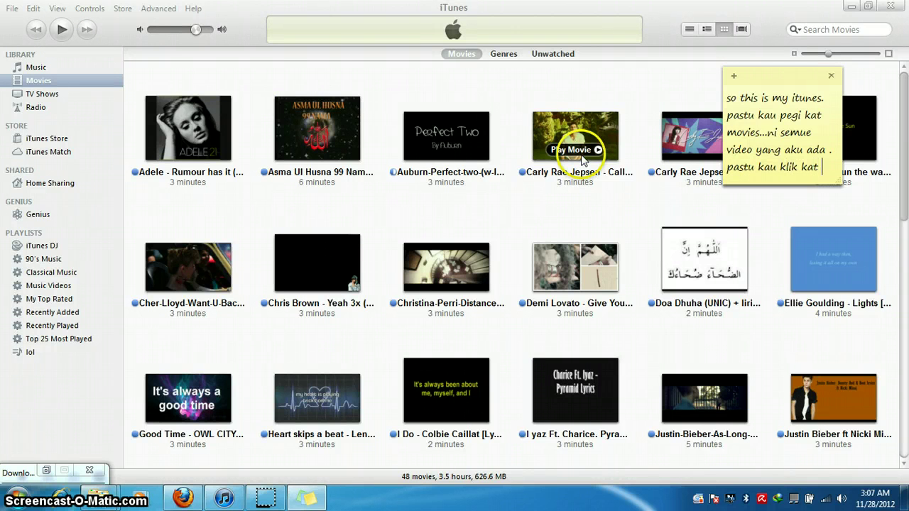
type("fu")
type("le")
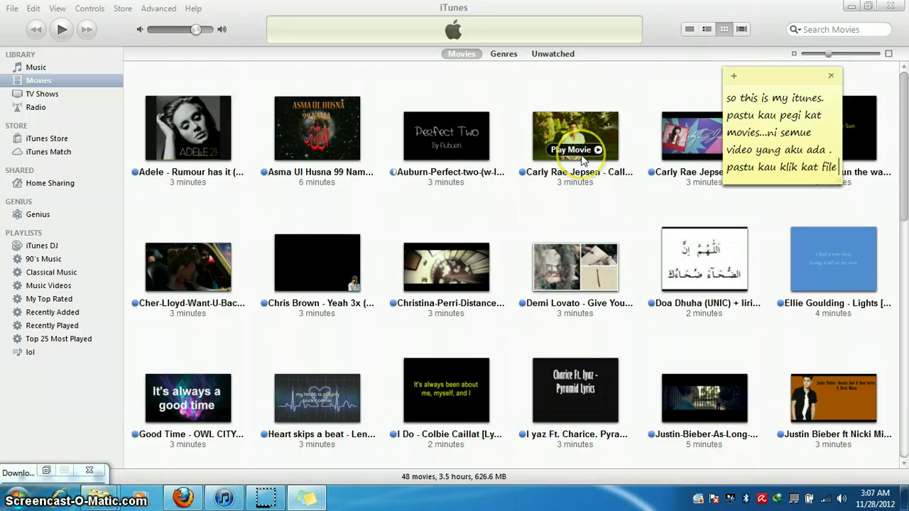
type(" !")
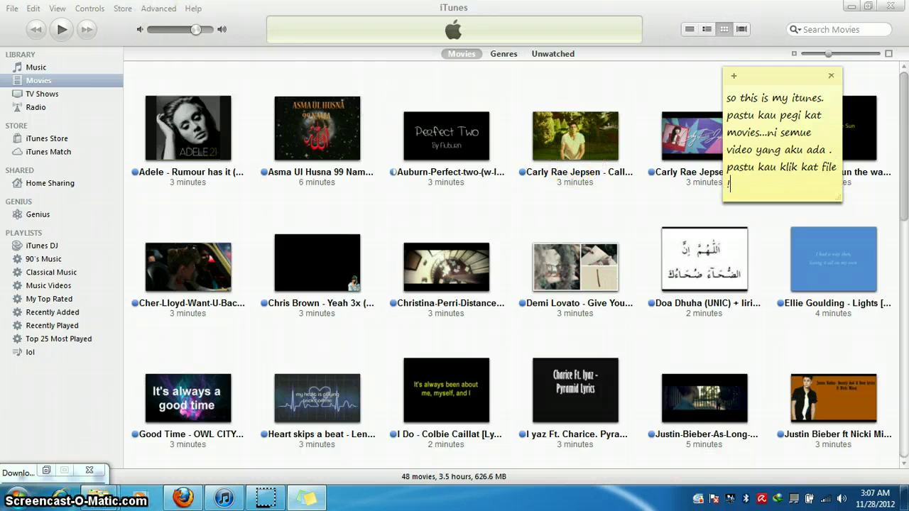
- Start adding a file to the iTunes library and browse to the Downloads folder
left_click(12, 8)
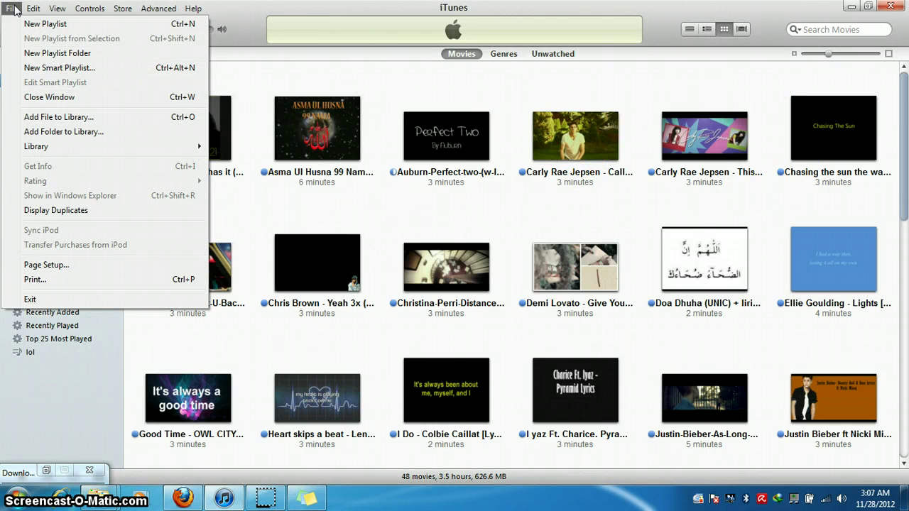
left_click(116, 117)
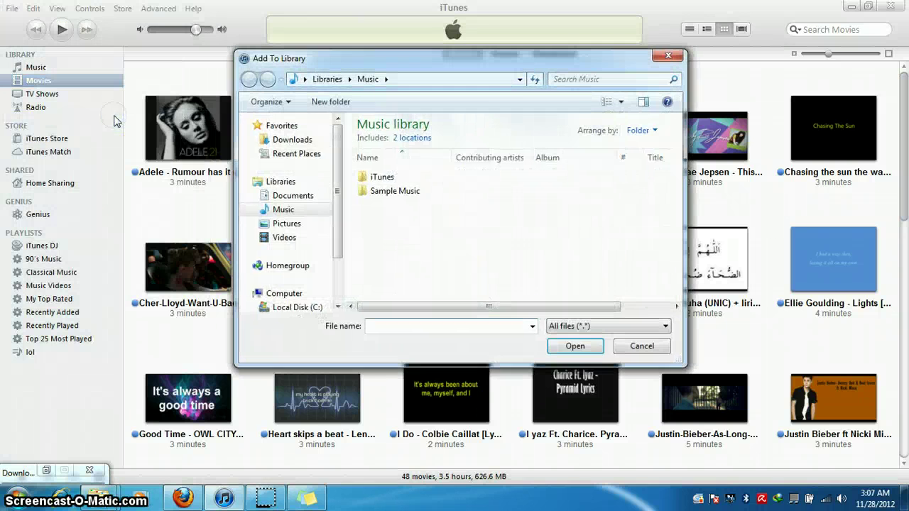
left_click(296, 140)
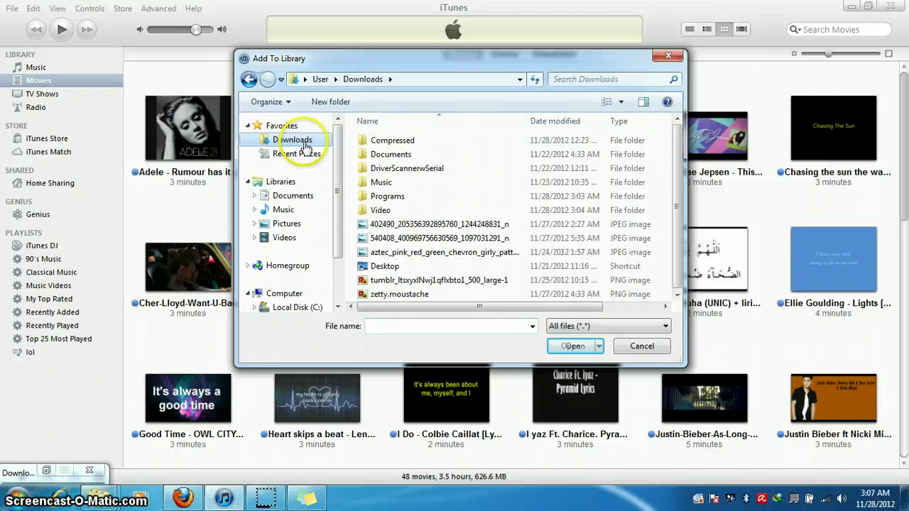
- Return to the sticky note and append "KALAU NAK MASUKKAN SATU VIDEO JE ," to its text
left_click(263, 499)
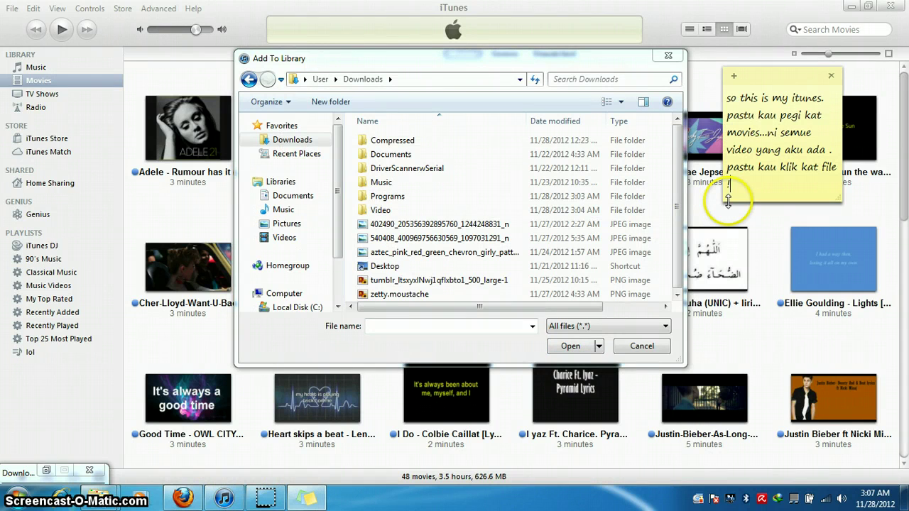
type("KALUA")
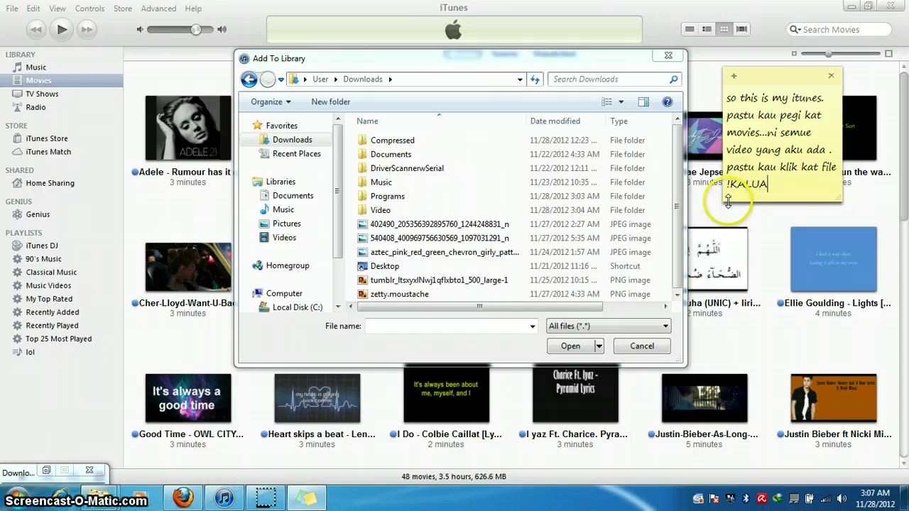
key("BackSpace")
key("BackSpace")
type("AU NAK ")
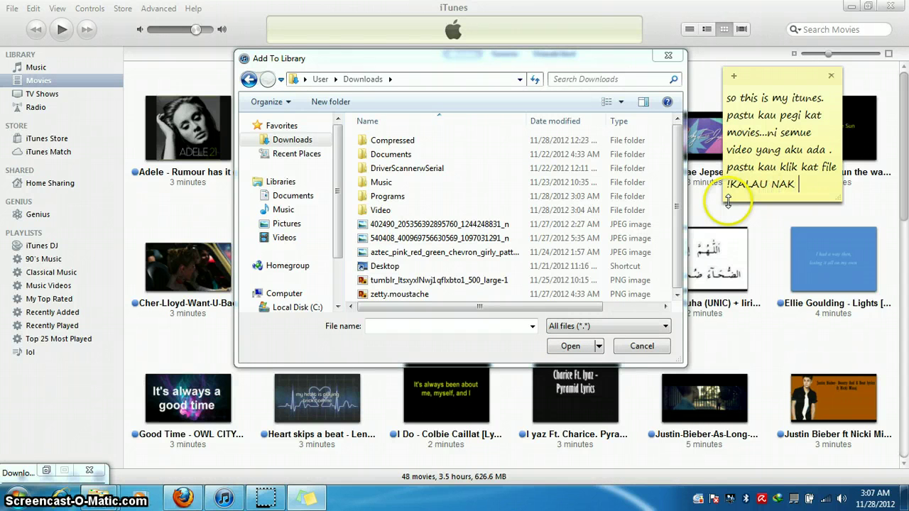
type("MASUKKAN")
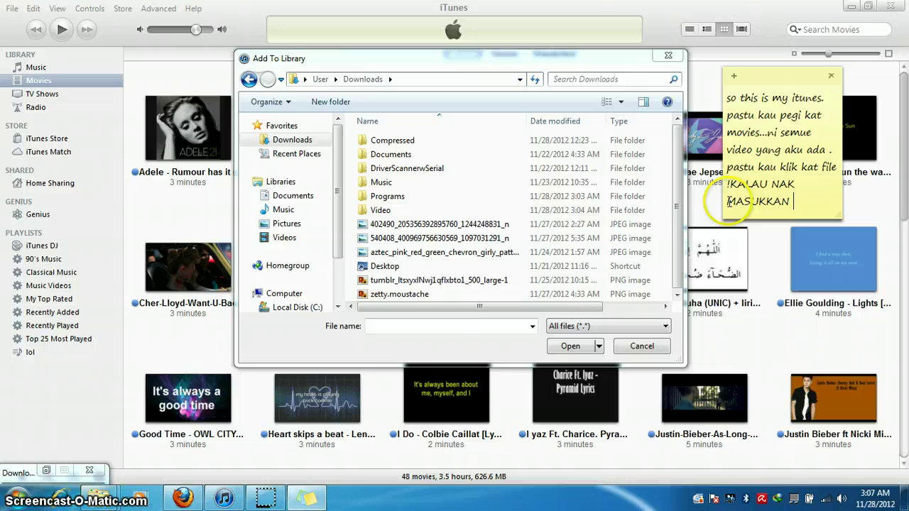
type(" SATU VI")
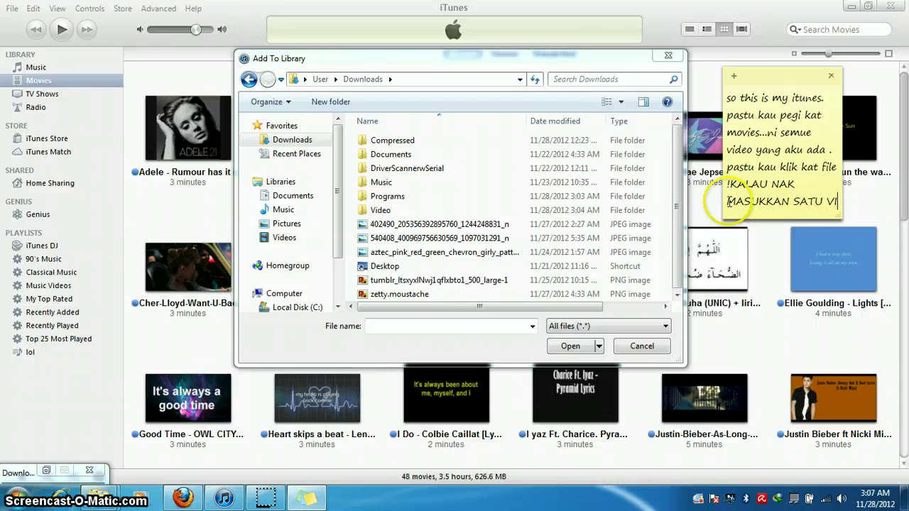
type("DEO JE ,")
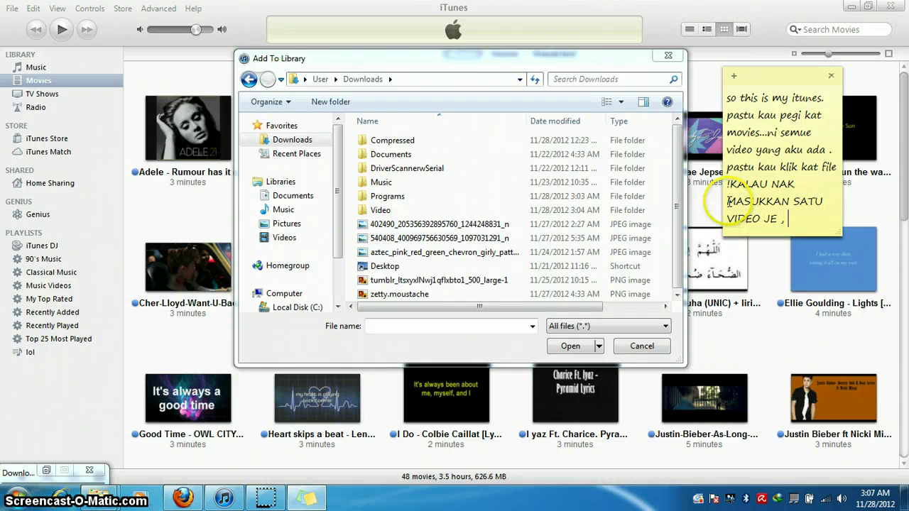
- Continue the sticky note's text with "KLIK ADD FILE ..MACAM AKU BUAT TADI"
type(" KLKI")
type("DD ")
type("FILE")
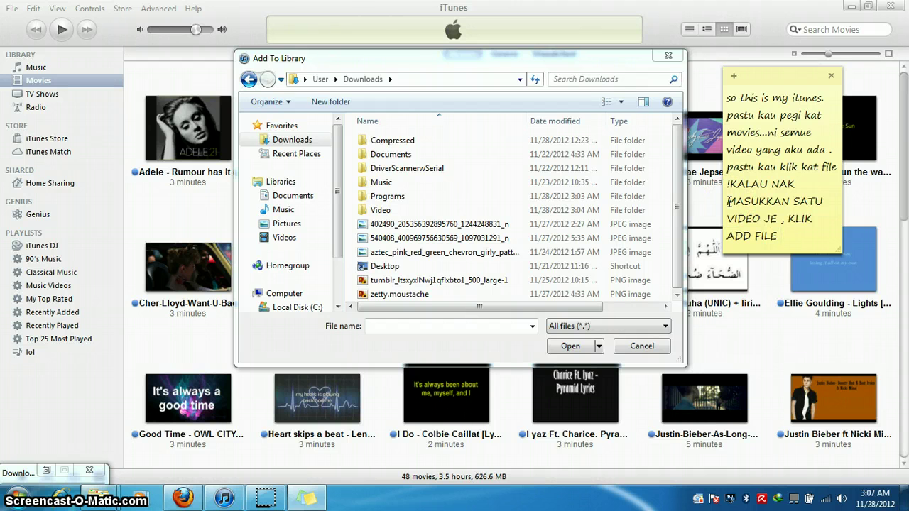
type(" TO..")
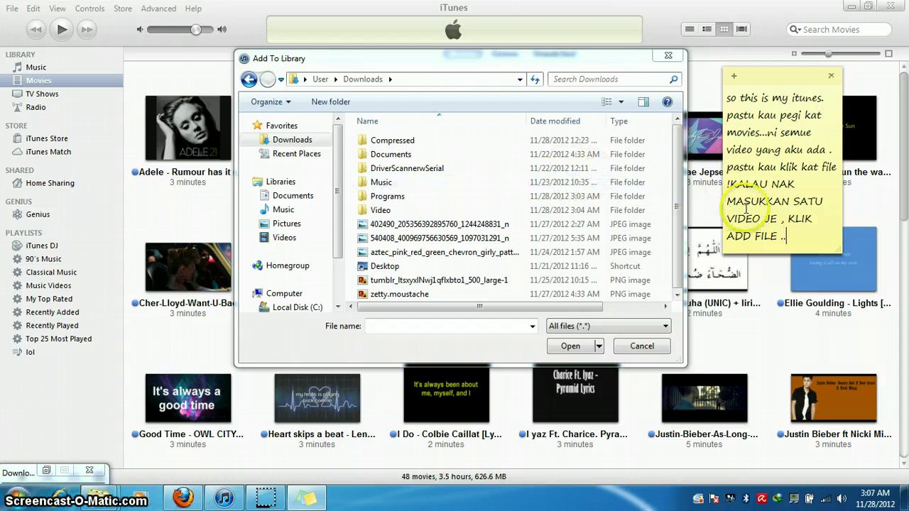
type("MACAM AKU")
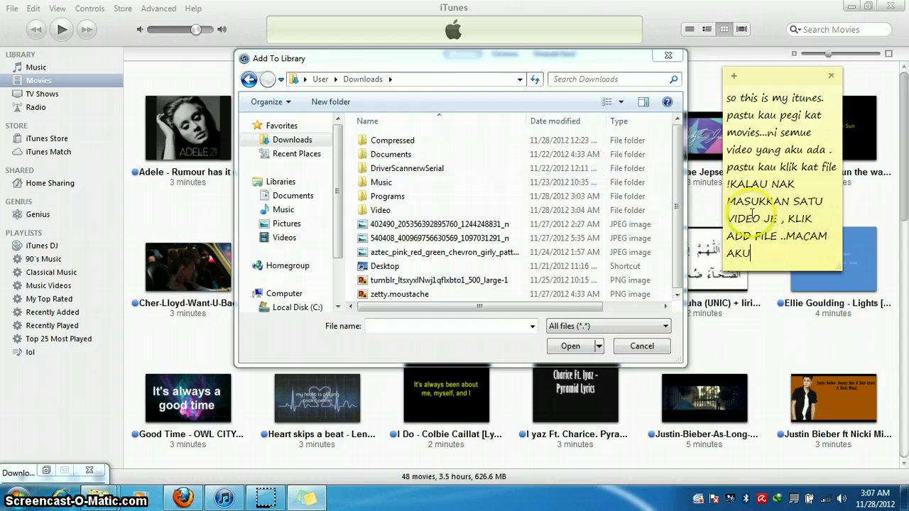
type(" BUAT TADI")
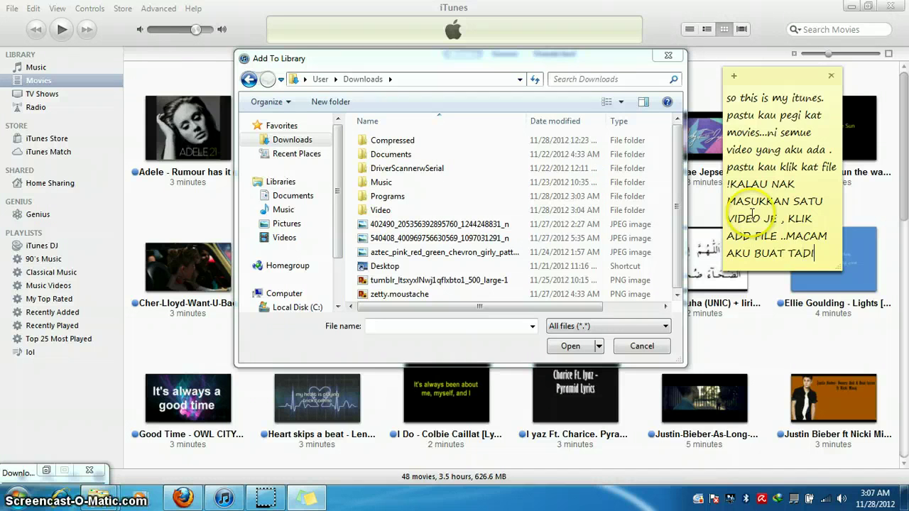
- Delete all of the existing text from the sticky note
key("BackSpace")
key("BackSpace")
key("BackSpace")
key("BackSpace")
key("BackSpace")
key("BackSpace")
key("BackSpace")
key("BackSpace")
key("BackSpace")
key("BackSpace")
key("BackSpace")
key("BackSpace")
key("BackSpace")
key("BackSpace")
key("BackSpace")
key("BackSpace")
key("BackSpace")
key("BackSpace")
key("BackSpace")
key("BackSpace")
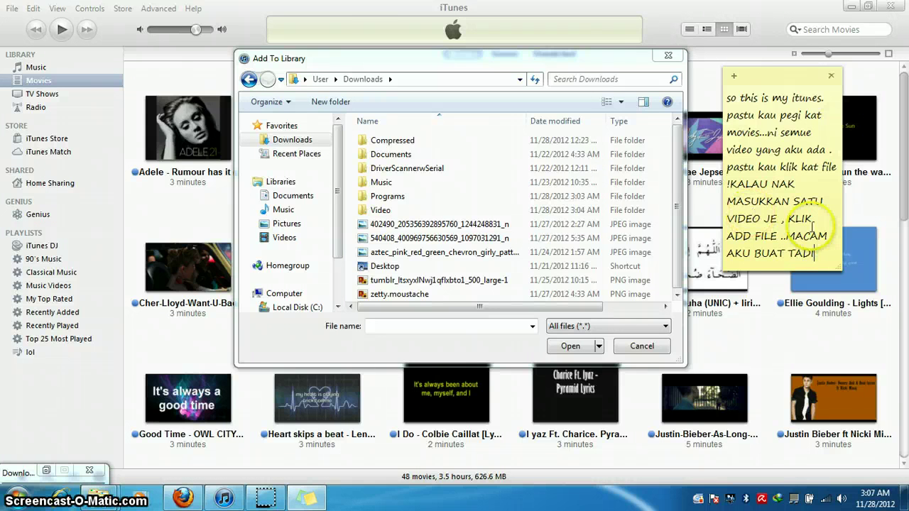
key("BackSpace")
key("BackSpace")
key("BackSpace")
key("BackSpace")
key("BackSpace")
key("BackSpace")
key("BackSpace")
key("BackSpace")
key("BackSpace")
key("BackSpace")
key("BackSpace")
key("BackSpace")
key("BackSpace")
key("BackSpace")
key("BackSpace")
key("BackSpace")
key("BackSpace")
key("BackSpace")
key("BackSpace")
key("BackSpace")
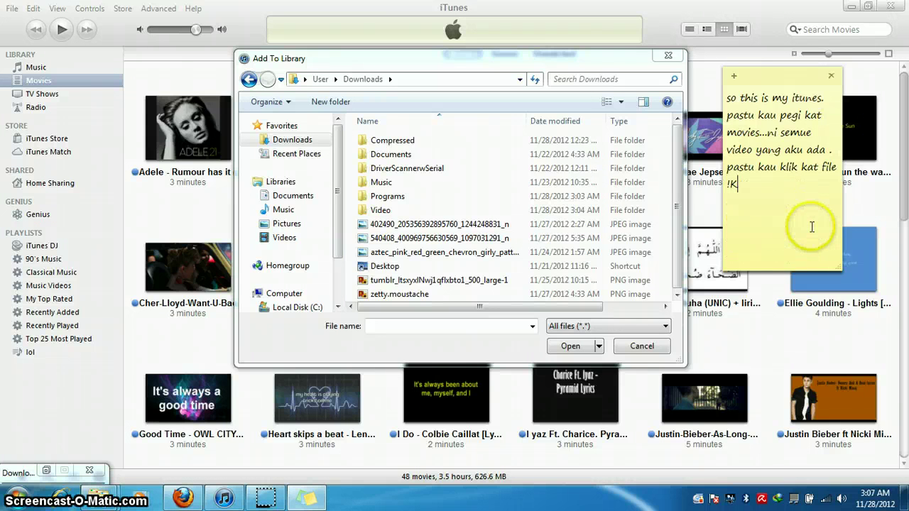
left_click_drag(738, 150, 707, 81)
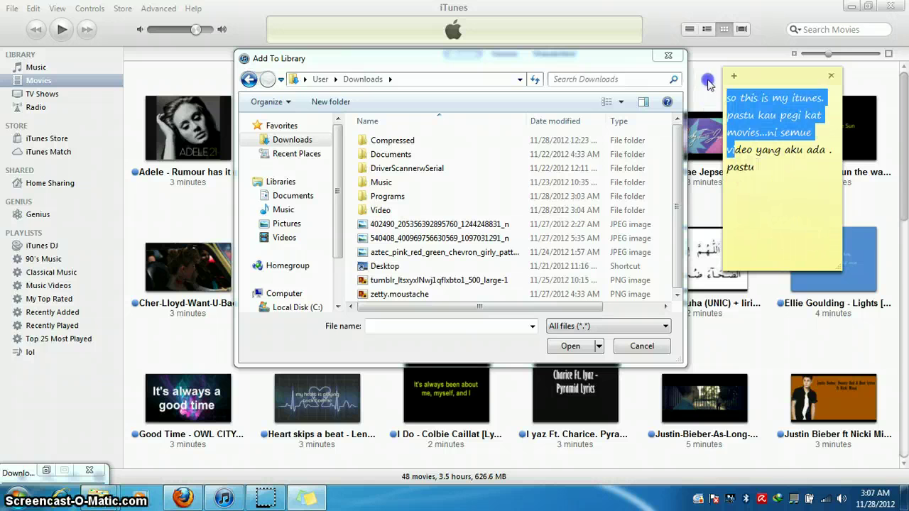
key("BackSpace")
left_click_drag(805, 114, 723, 79)
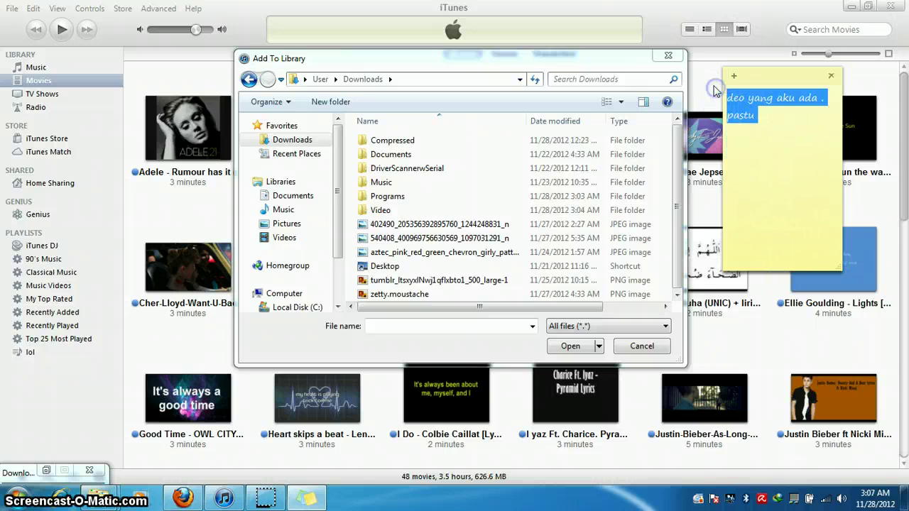
key("BackSpace")
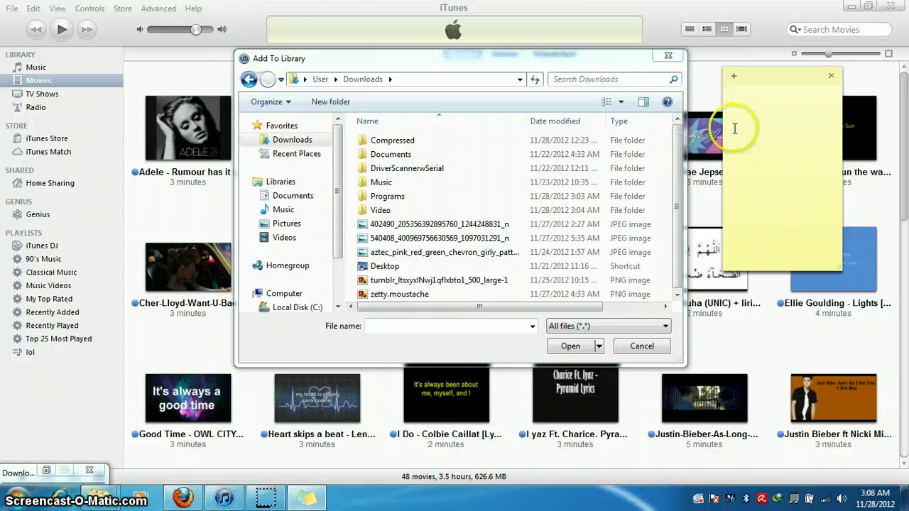
- Write "PASTU SEARCH LA KAT FOLDER KAU KAN.." on the empty sticky note
type("PASTU SER")
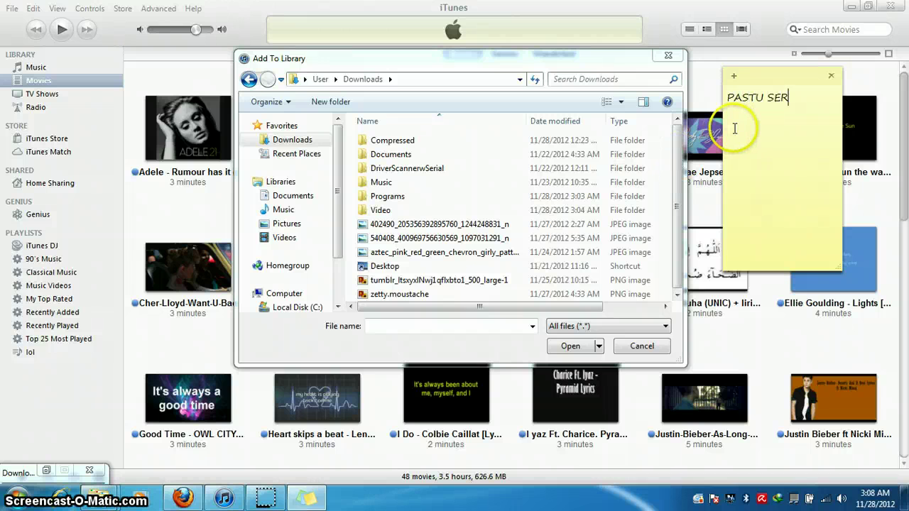
key("BackSpace")
type("ARCH LA KAT FOL")
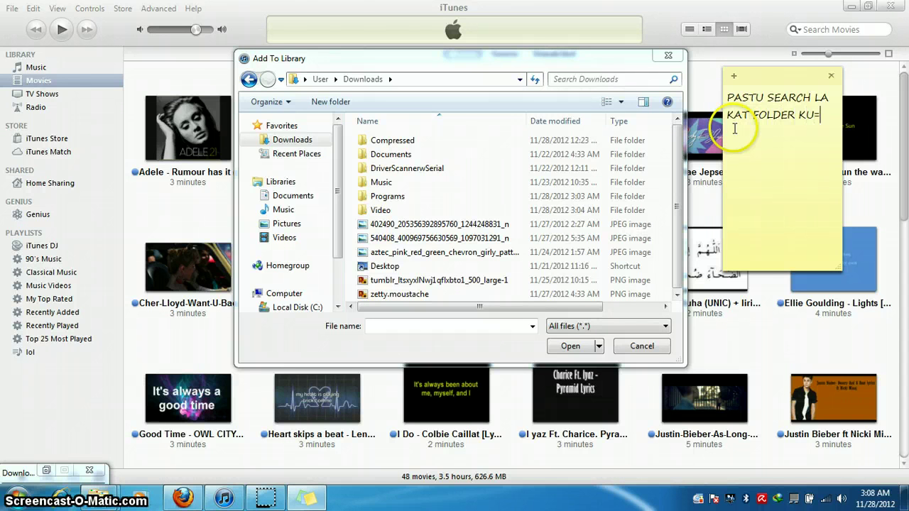
type("DER KAU KAN..")
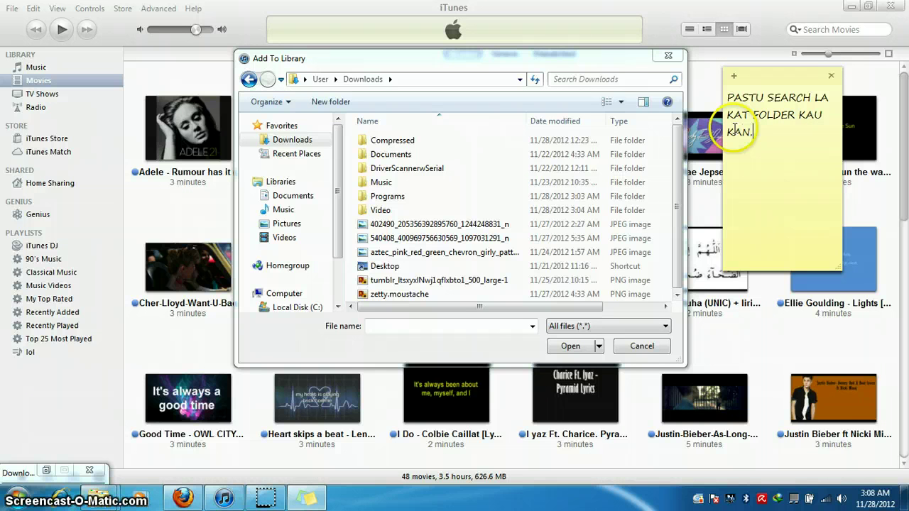
- Search the Video folder in Downloads for "DIAM" and add the video "Rihanna - Diamonds - YouTube" to the library
double_click(398, 211)
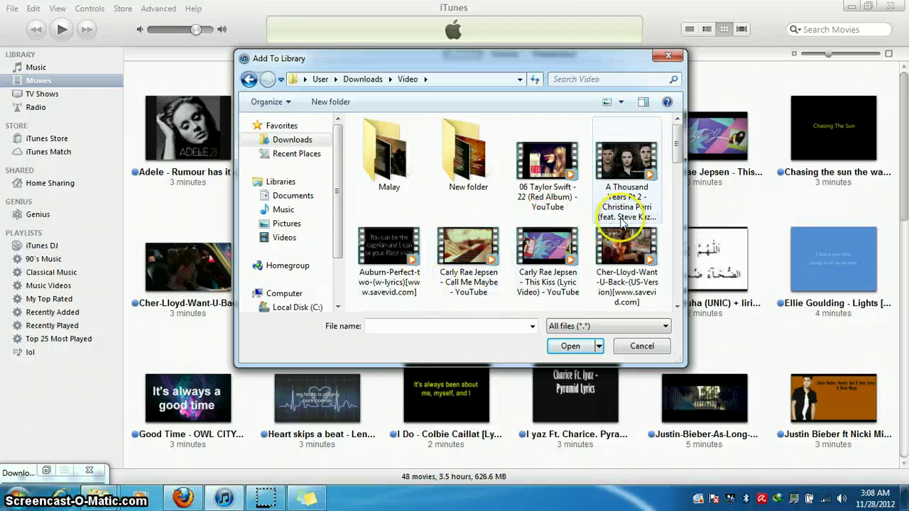
left_click(616, 79)
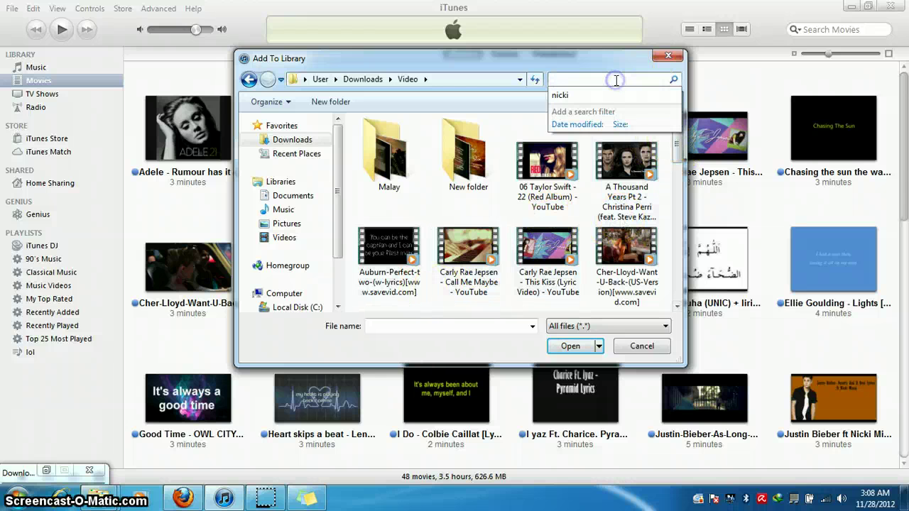
type("dIA")
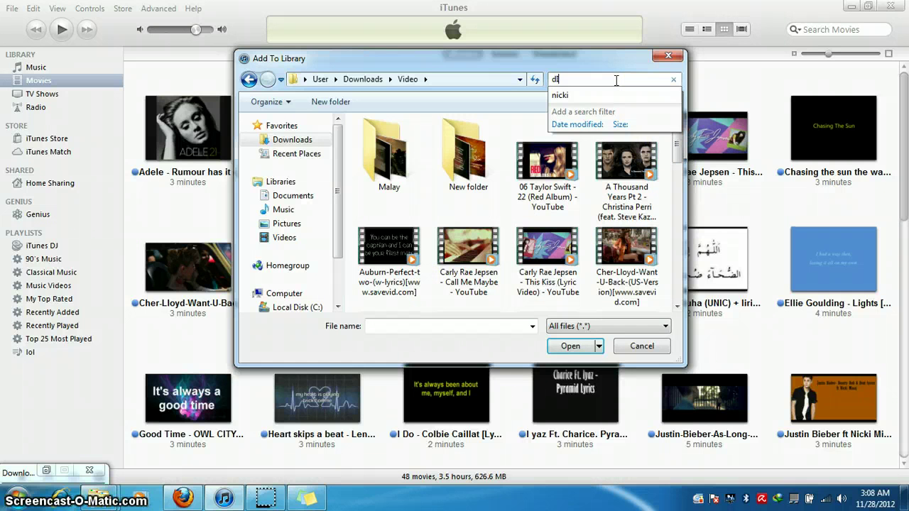
key("BackSpace")
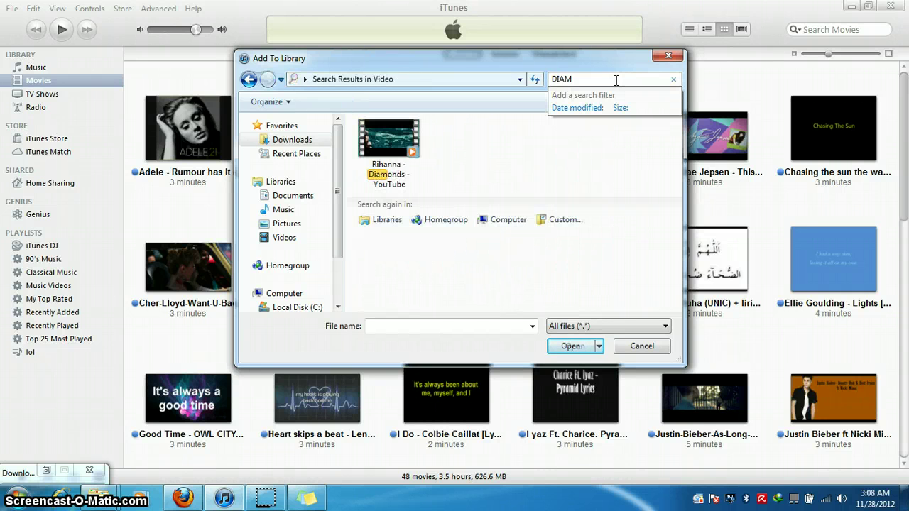
left_click(403, 152)
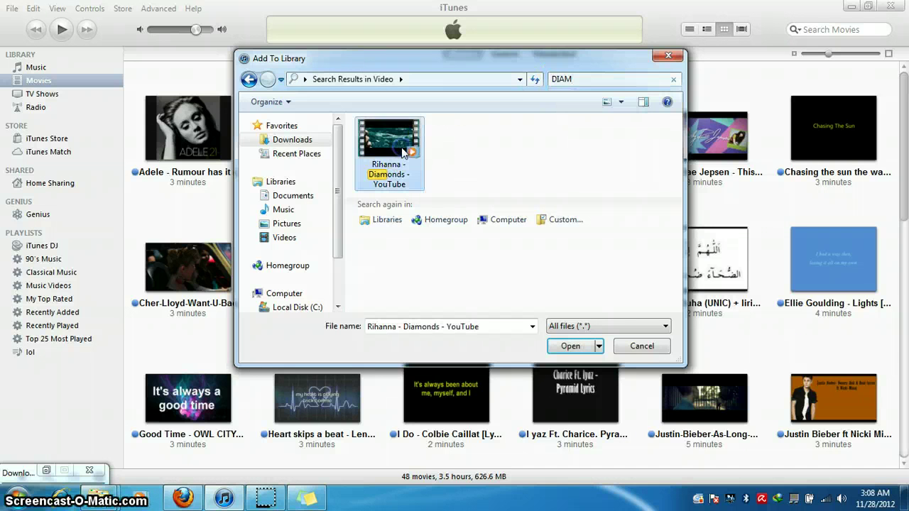
left_click(570, 346)
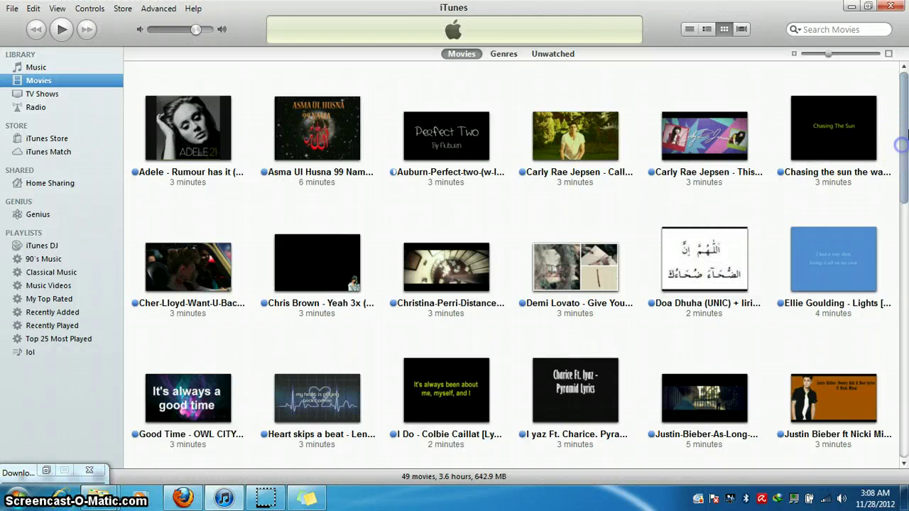
- Search the Movies library for "dia" to check the added video, and clear the search
mouse_move(904, 153)
left_mouse_down()
mouse_move(904, 465)
mouse_move(905, 164)
left_mouse_up()
left_click(809, 29)
type("diam")
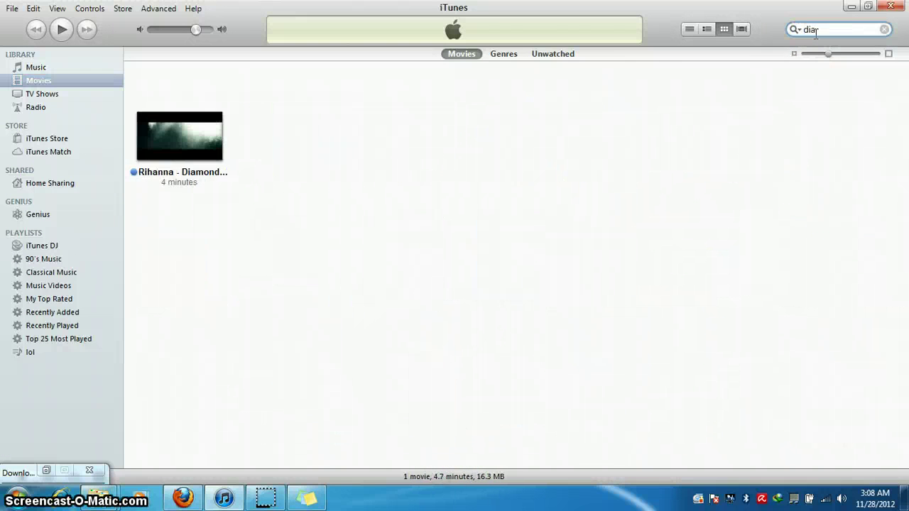
key("BackSpace")
key("BackSpace")
key("BackSpace")
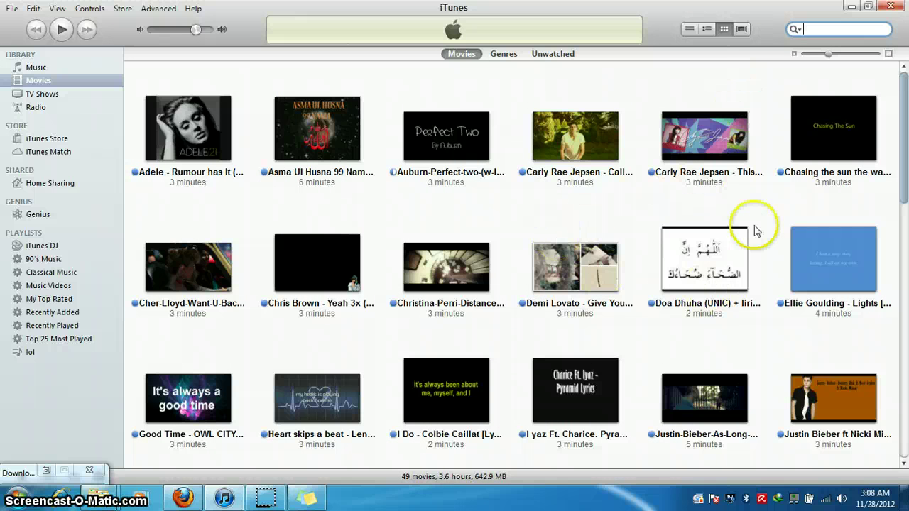
- Locate the Rihanna - Diamonds video in the full Movies grid and select it
scroll(902, 142, "down", 2)
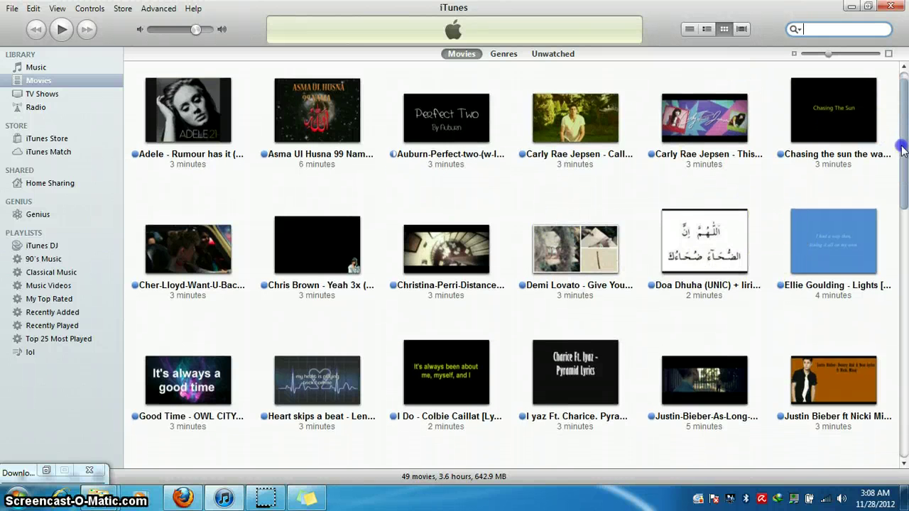
left_click_drag(902, 147, 903, 263)
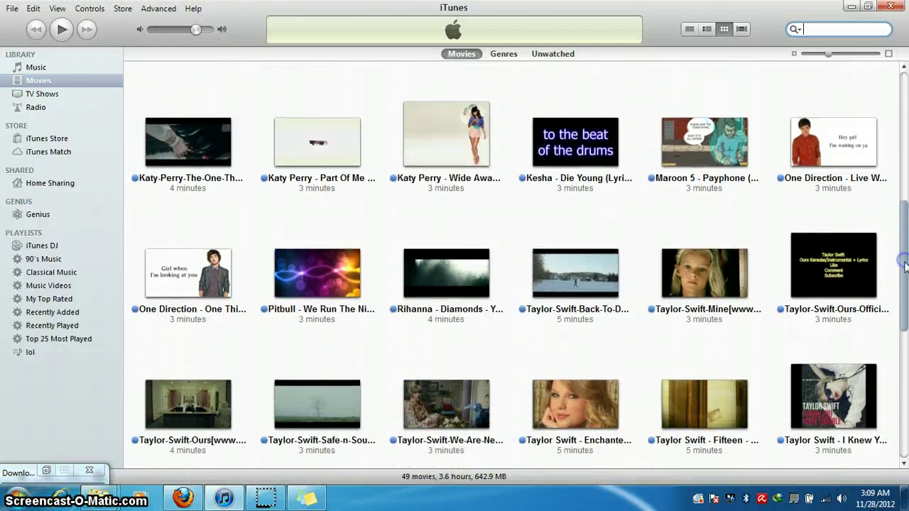
left_click(446, 282)
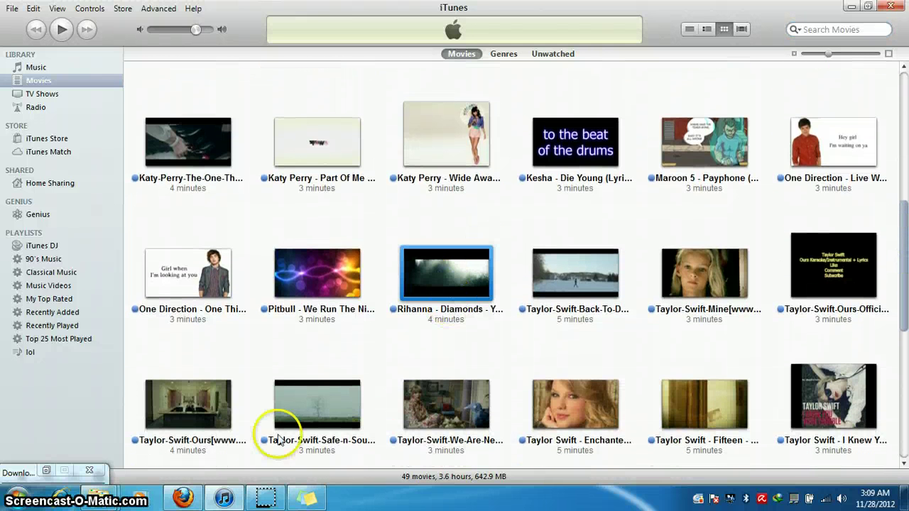
- Return to the sticky note and append "okayy ... video nya dah pun ada dalam itunes aku !! yeay !!!"
left_click(307, 500)
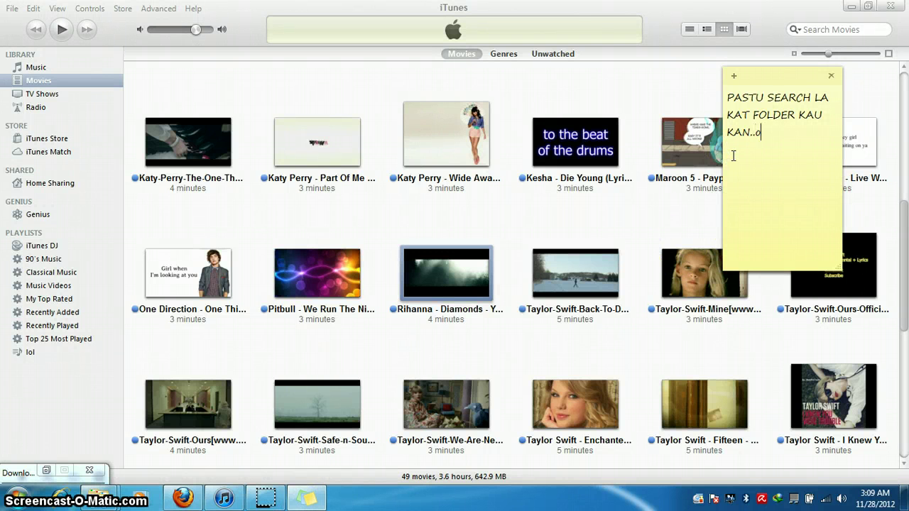
type("kayy ...")
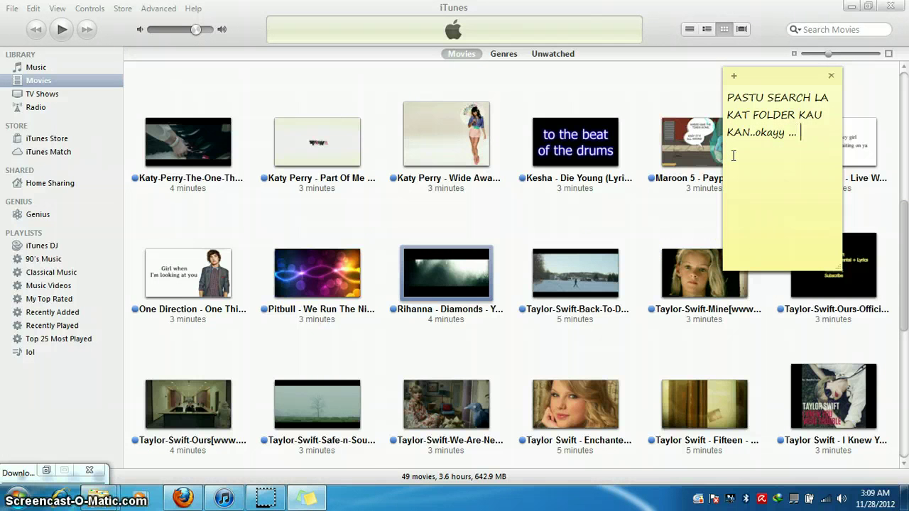
type(" video ")
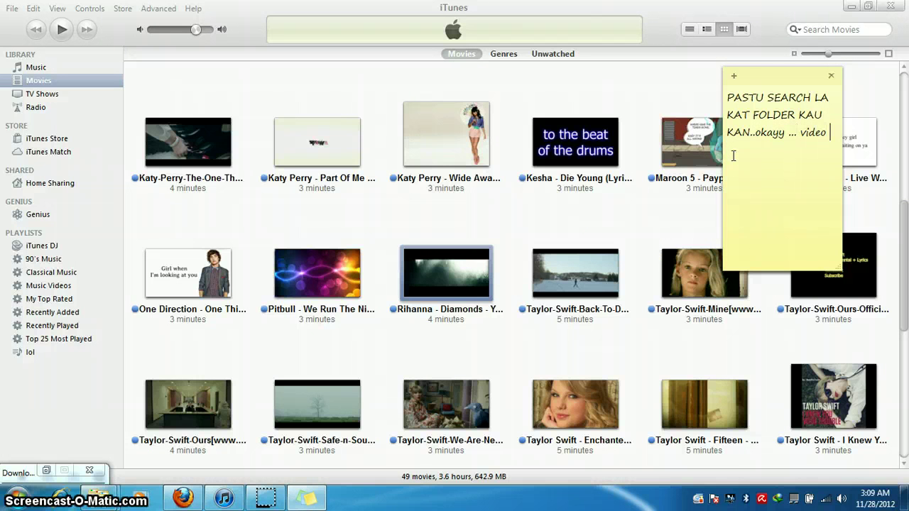
type("nya dah pun ada")
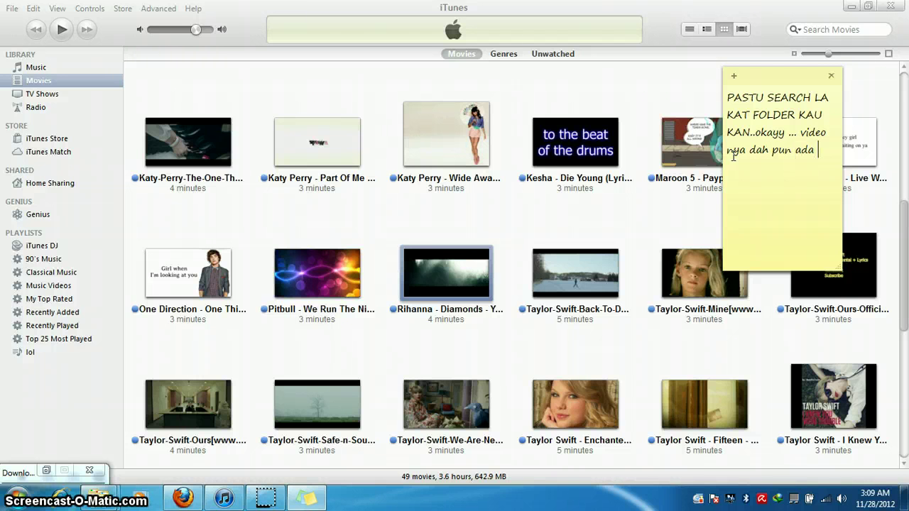
type(" dalam itunes aku ")
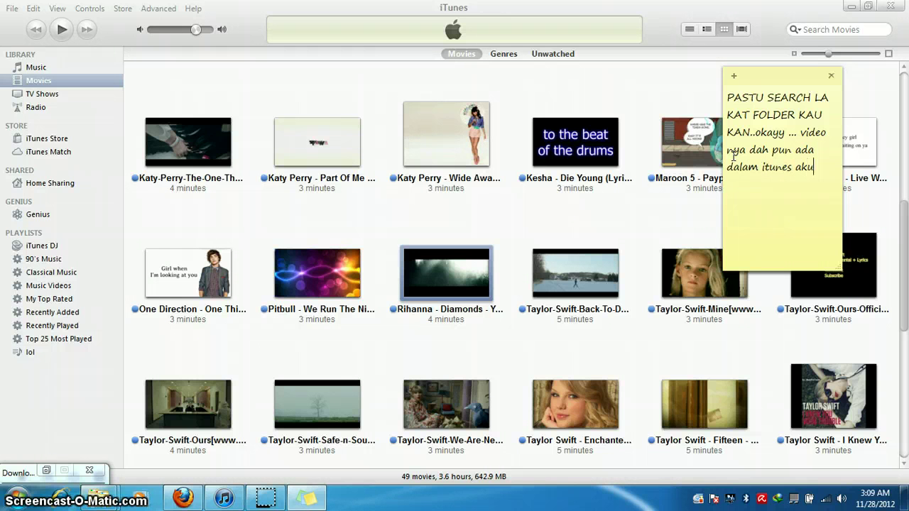
type("!! ya")
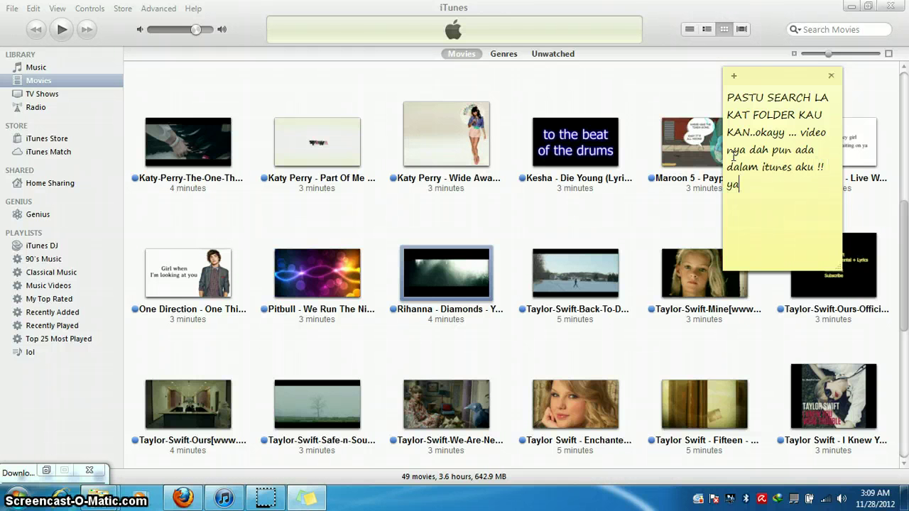
key("BackSpace")
key("BackSpace")
type("yeay !!!")
- Add a new line to the sticky note reading "sekarang , aku ajar kau masukkan terus satu folder video"
key("Return")
type("sekarang , aku ajar")
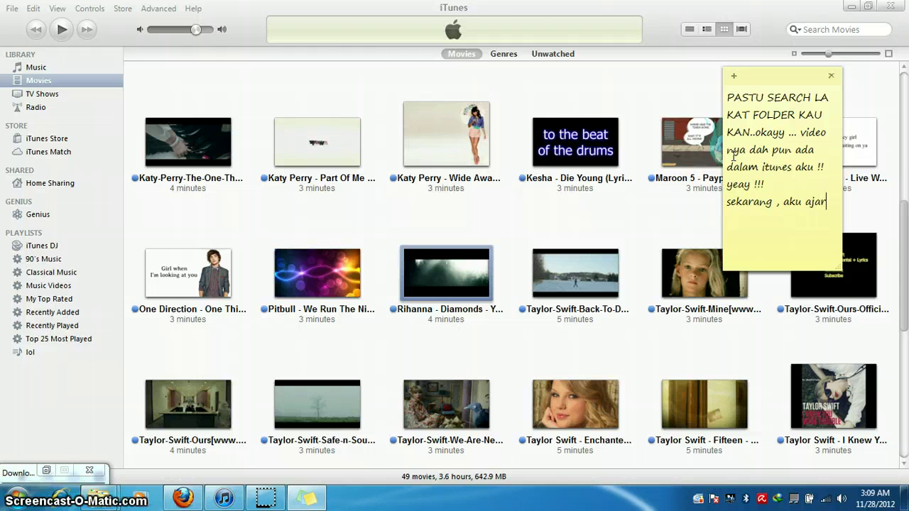
type(" kau masukka")
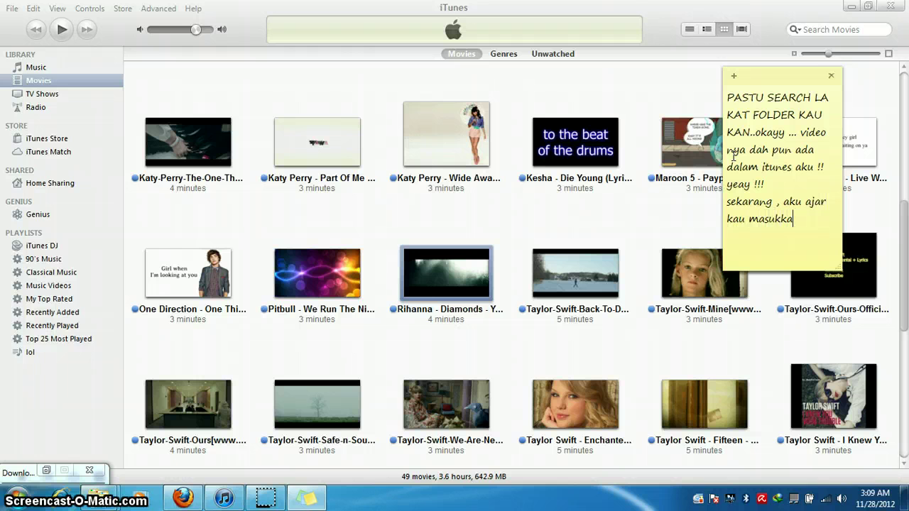
type("n terus satu folder lag")
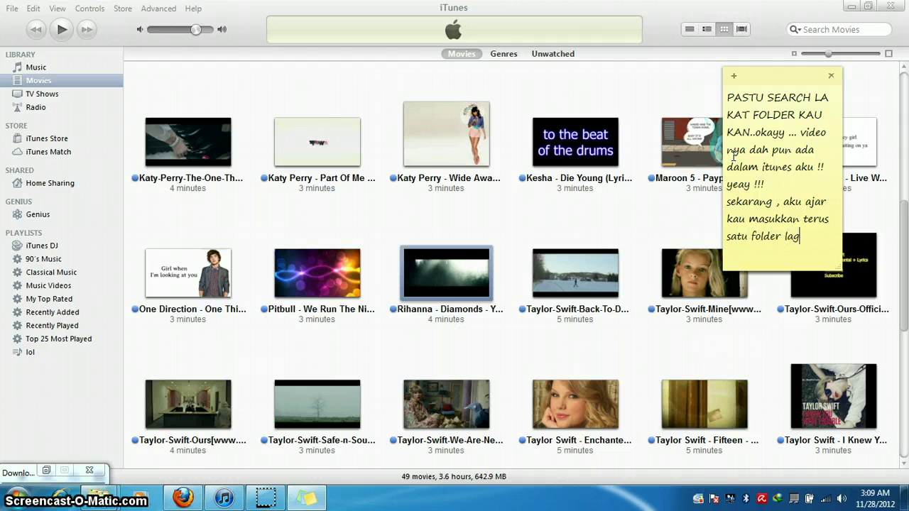
key("BackSpace")
key("BackSpace")
key("BackSpace")
type("v")
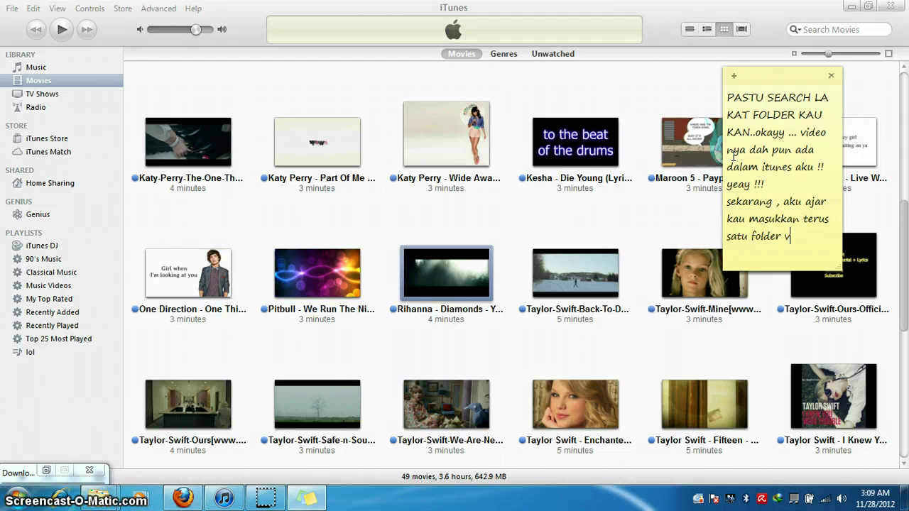
type("ideo kalau")
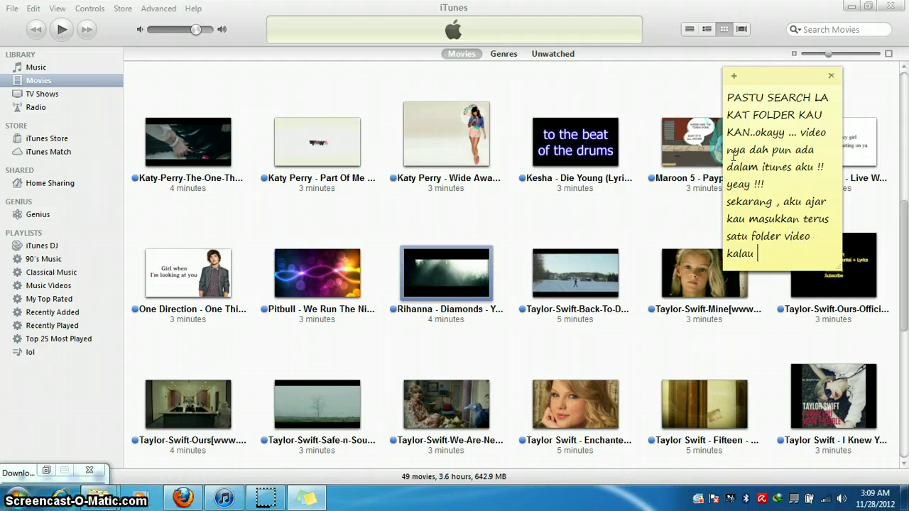
key("BackSpace")
key("BackSpace")
- Continue the sticky note text after "satu folder video" with "... ni kalau nakk masukkan banyak banyak terus lahh //"
type("... ni kalau nakk masukkan ")
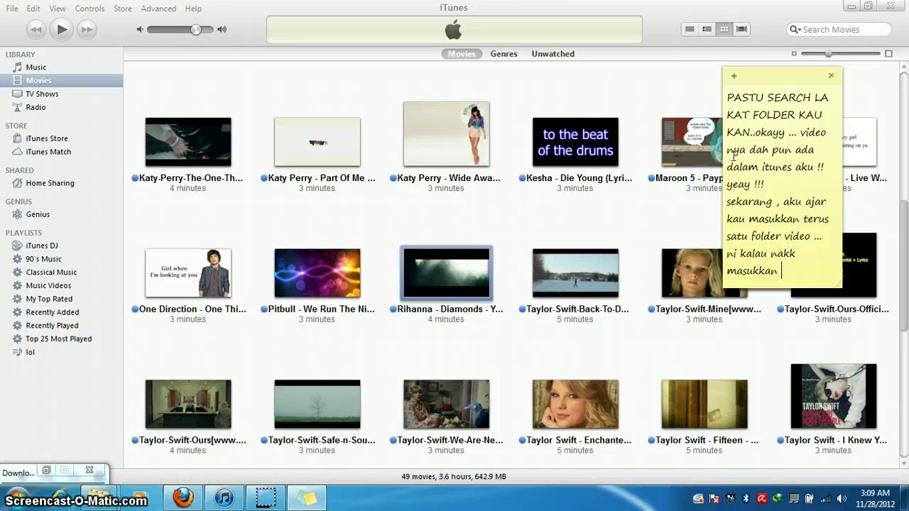
type("banyak ban")
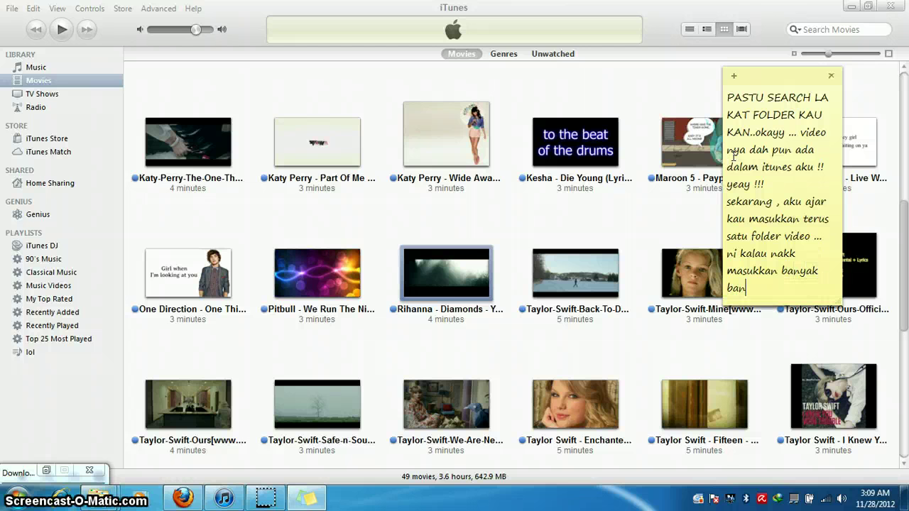
type("yak terus lahh /")
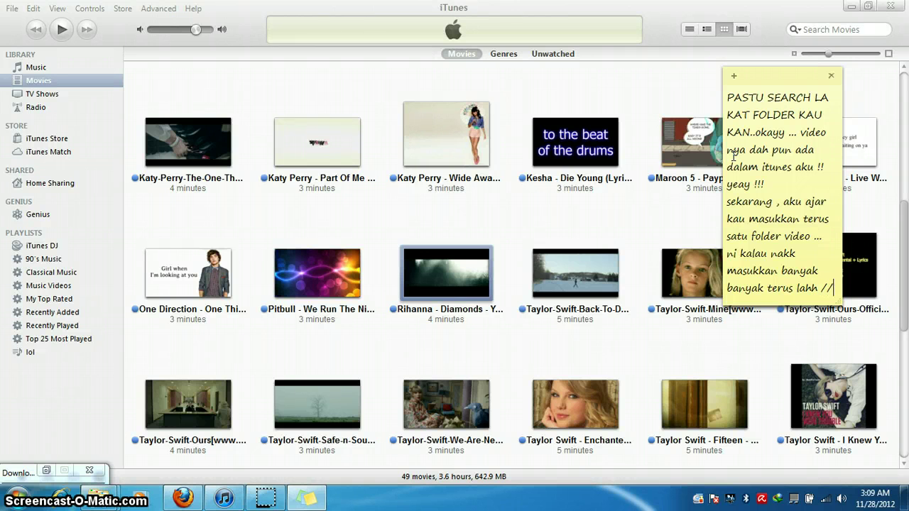
type("/")
key("Return")
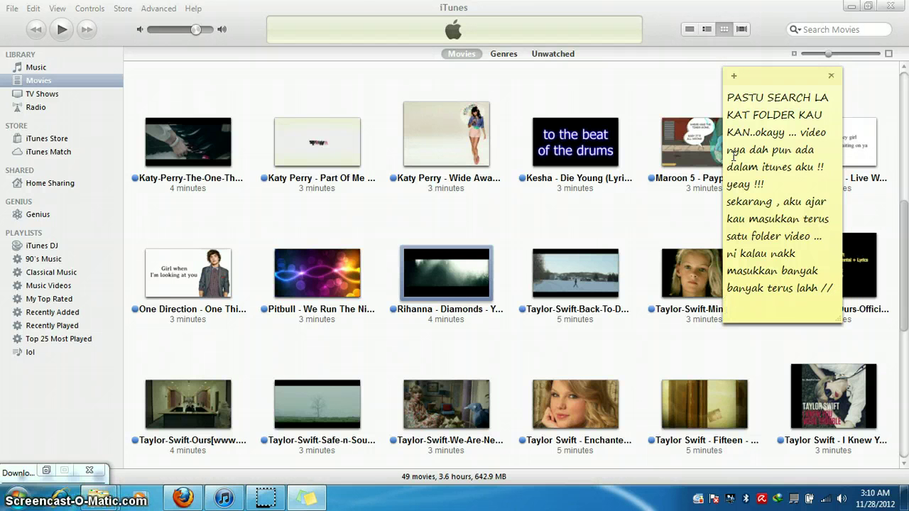
- Write "WATCH THIS STEP AH !!" on a new line of the sticky note
type("WATCH TH")
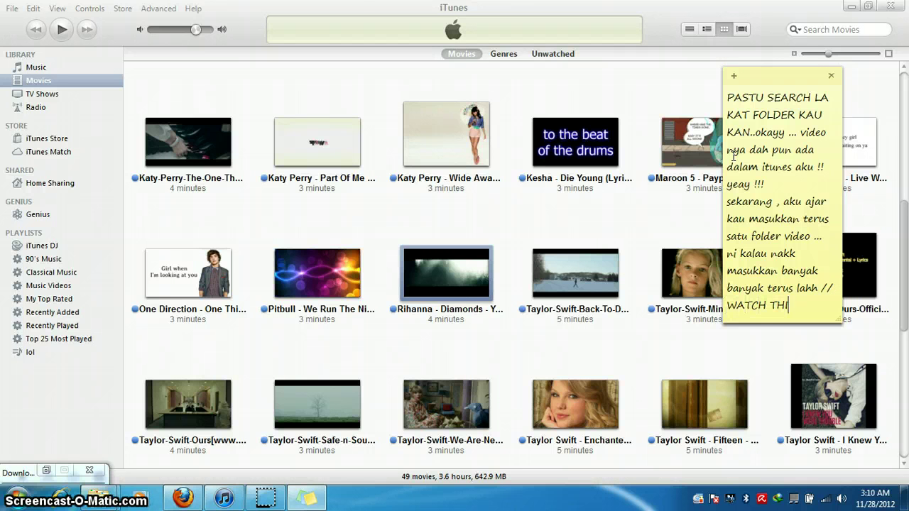
type("IS STEPAHH")
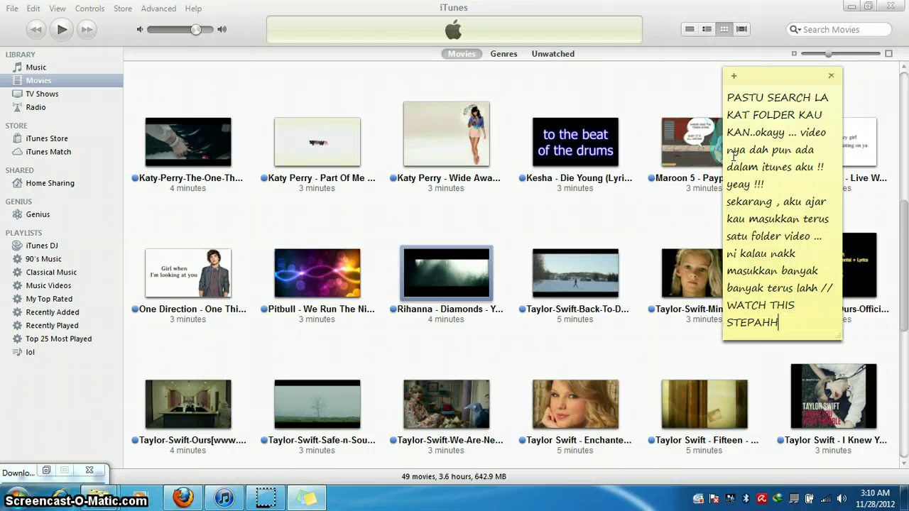
key("BackSpace")
key("BackSpace")
key("BackSpace")
key("BackSpace")
key("BackSpace")
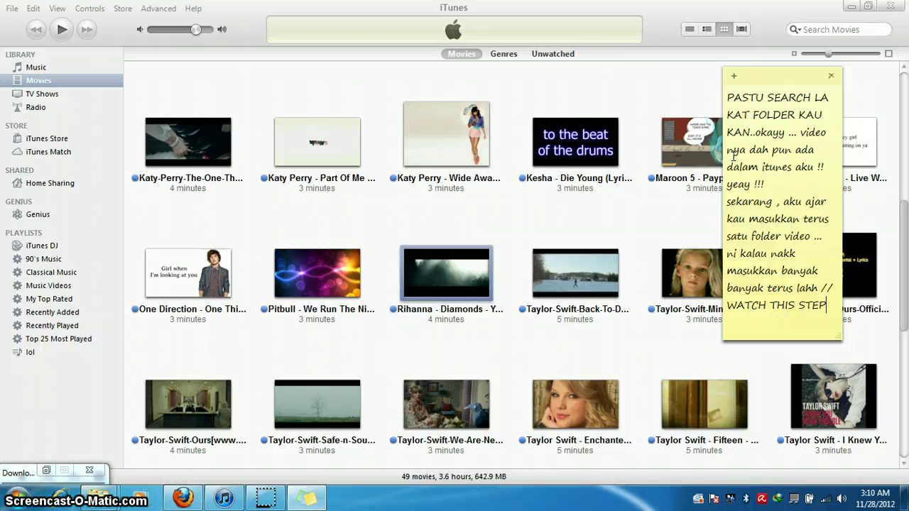
type("AH")
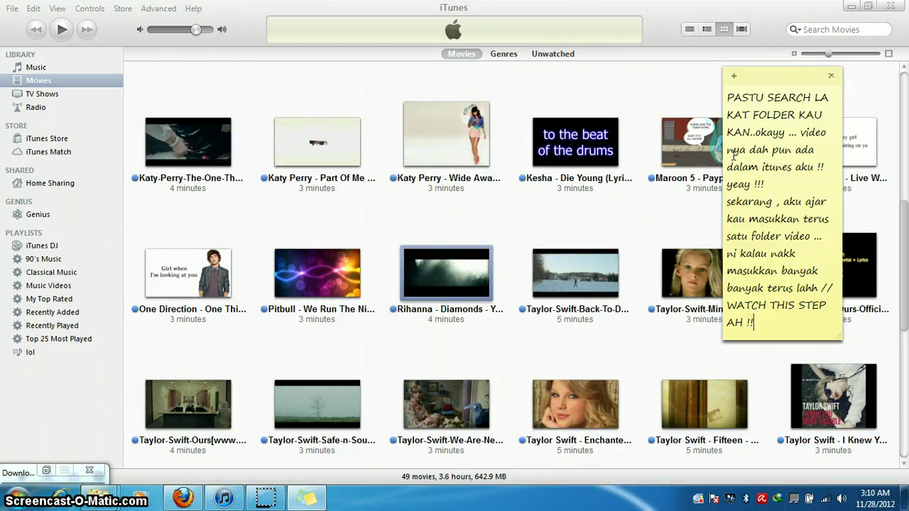
type(" !!")
key("Return")
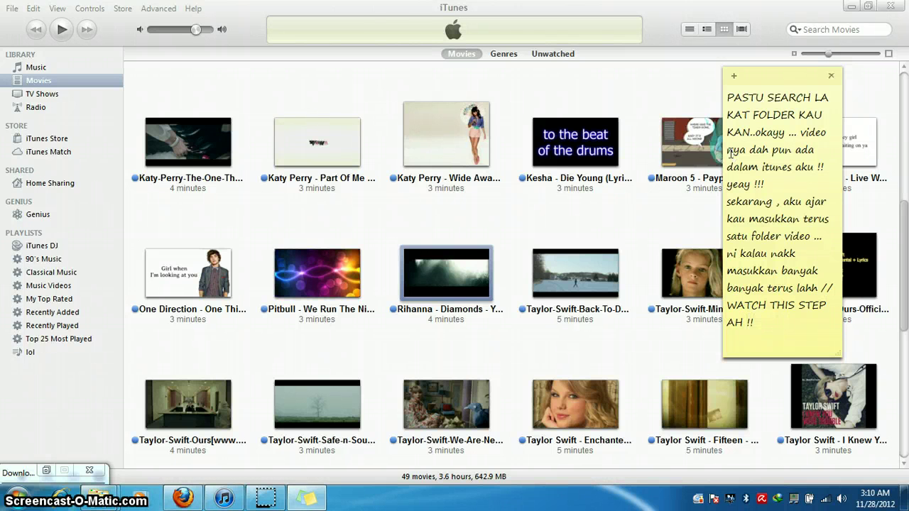
- Return to iTunes and add the Malay folder from Downloads > Video to the library
left_click(351, 81)
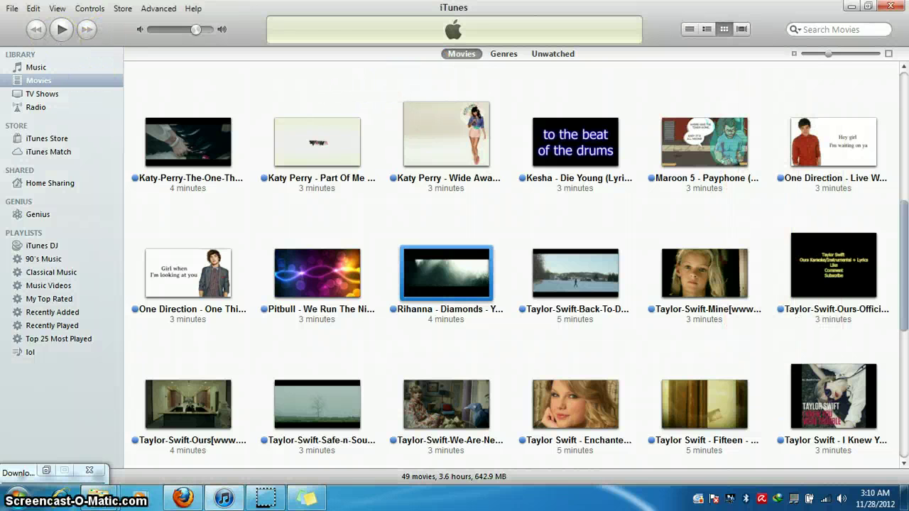
left_click(12, 9)
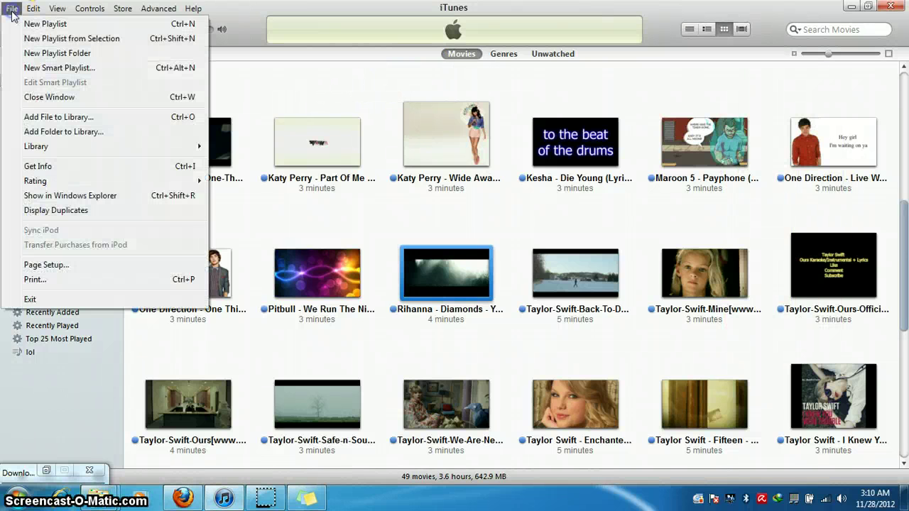
left_click(97, 135)
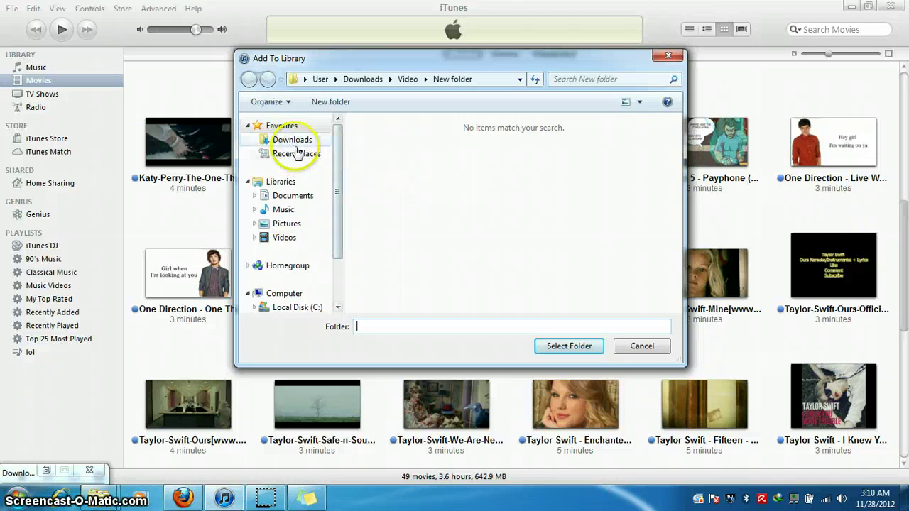
left_click(293, 139)
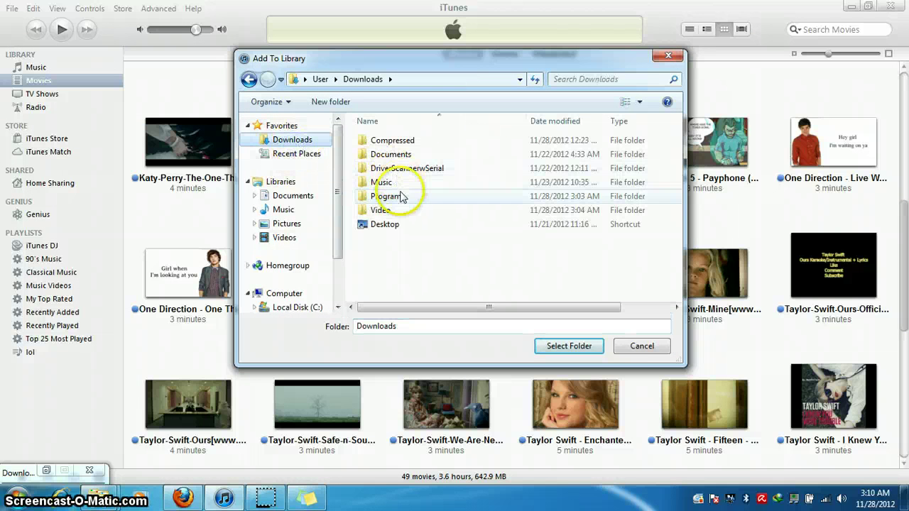
double_click(383, 211)
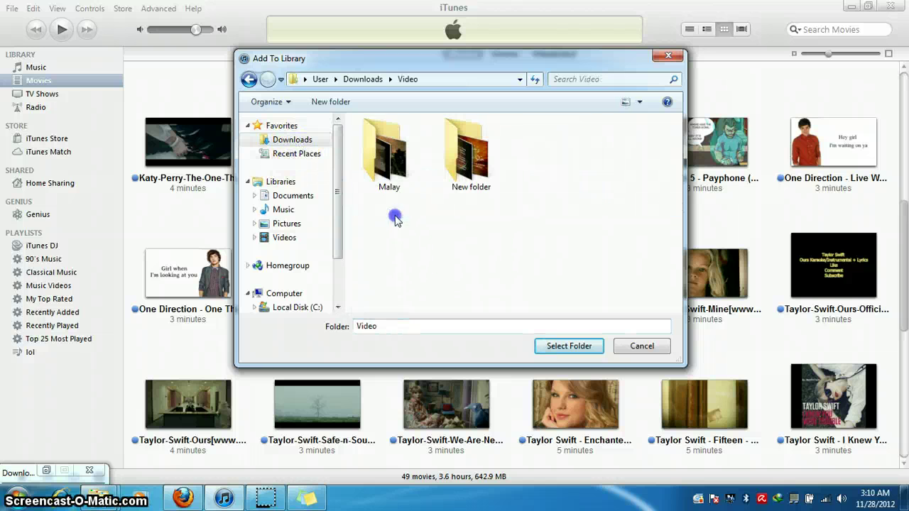
left_click(397, 177)
left_click(566, 346)
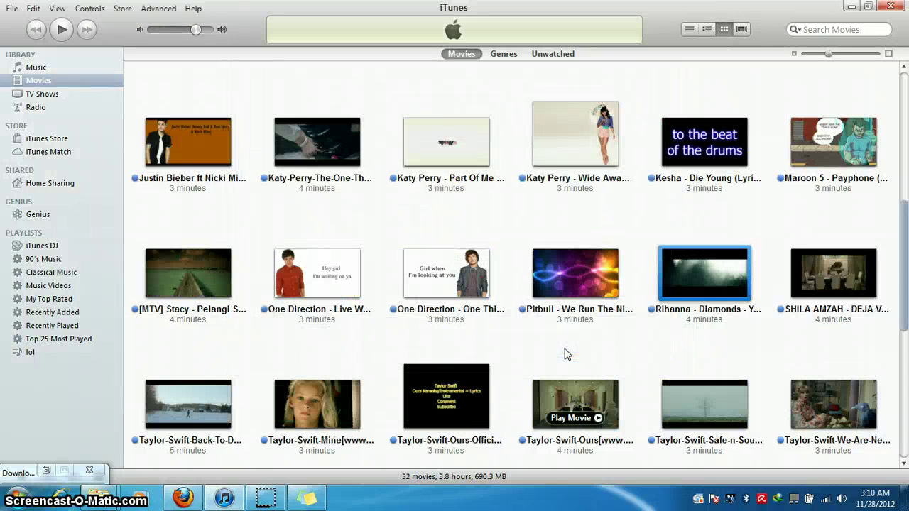
- Look over the Movies grid for the videos imported from the folder
left_click(905, 267)
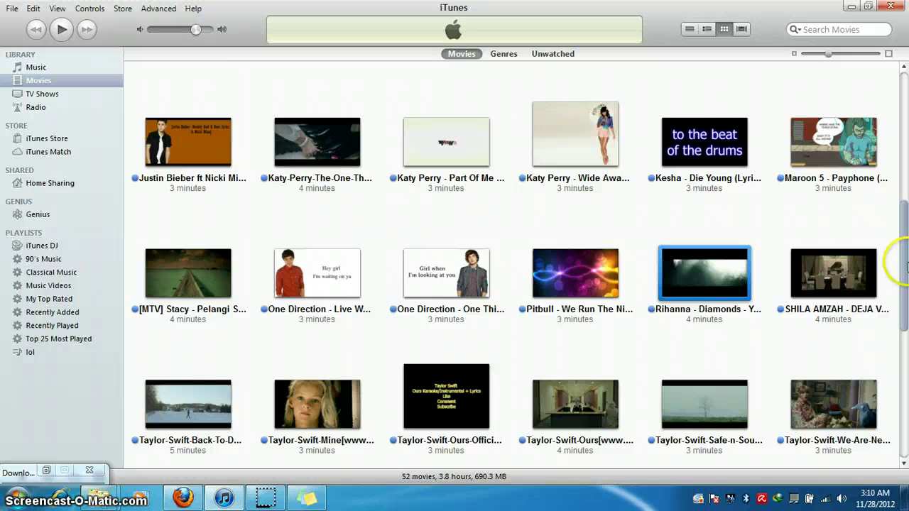
mouse_move(817, 294)
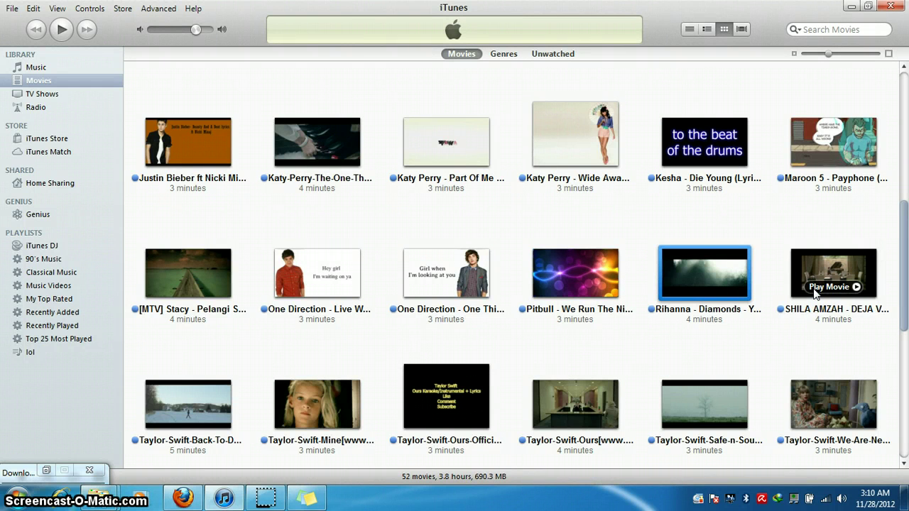
left_click(654, 490)
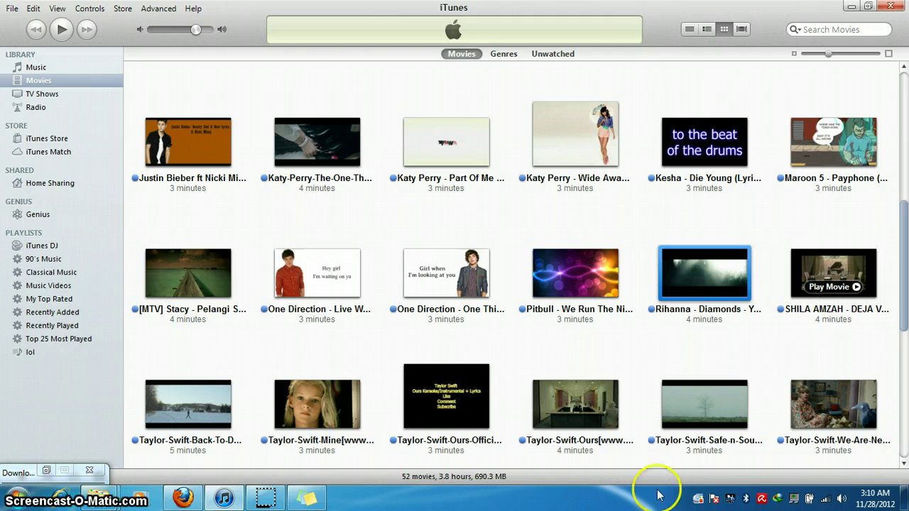
- Return to the sticky note and delete "AH !!" after "WATCH THIS STEP"
left_click(309, 497)
key("BackSpace")
key("BackSpace")
key("BackSpace")
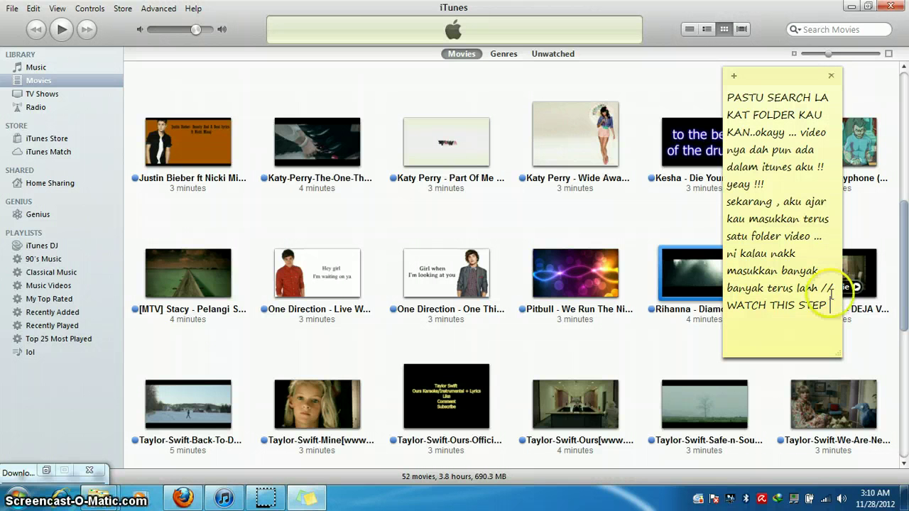
- Play the SHILA AMZAH - DEJA VU video briefly and close it to return to the Movies grid
double_click(835, 306)
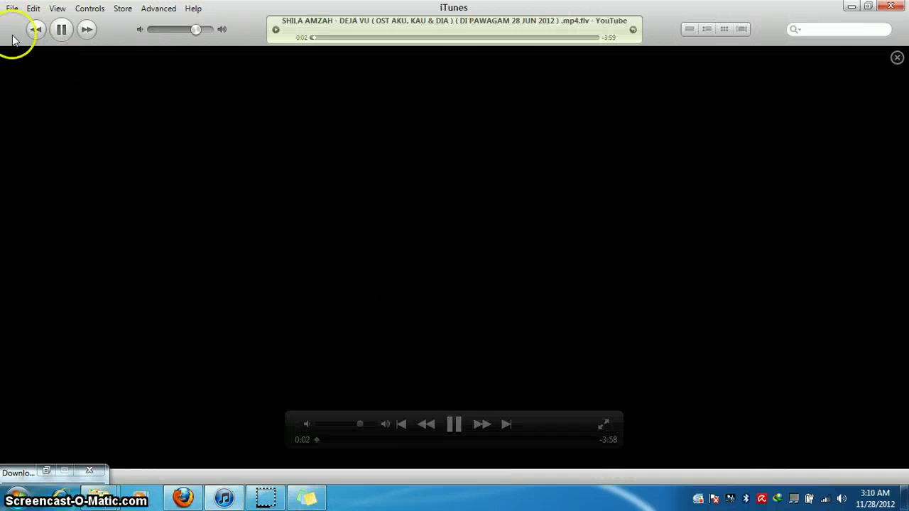
left_click(897, 58)
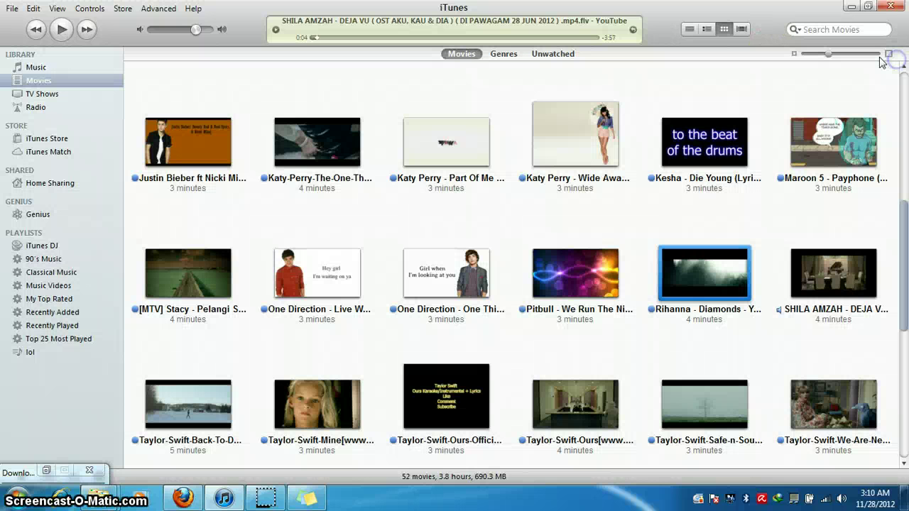
- Replace all the sticky note text with "OKAYYY DAH SIAP !"
left_click(313, 500)
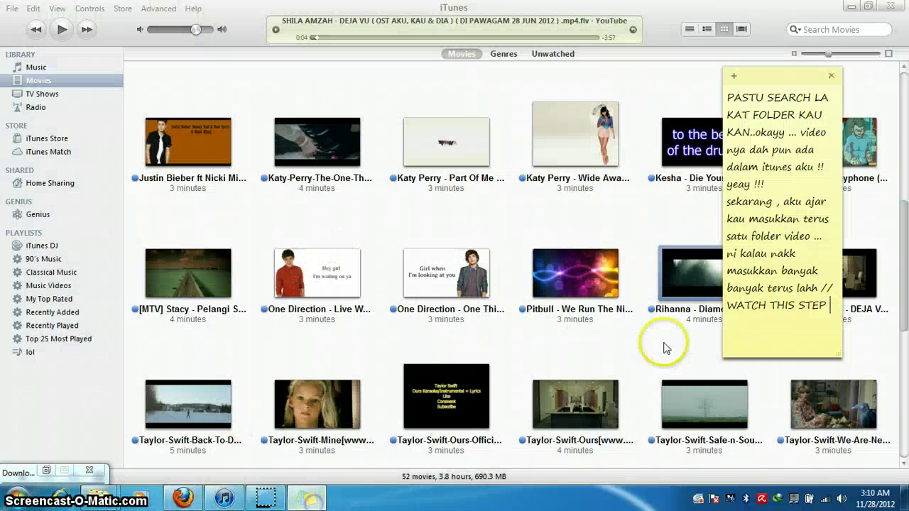
left_click_drag(845, 305, 725, 98)
key("BackSpace")
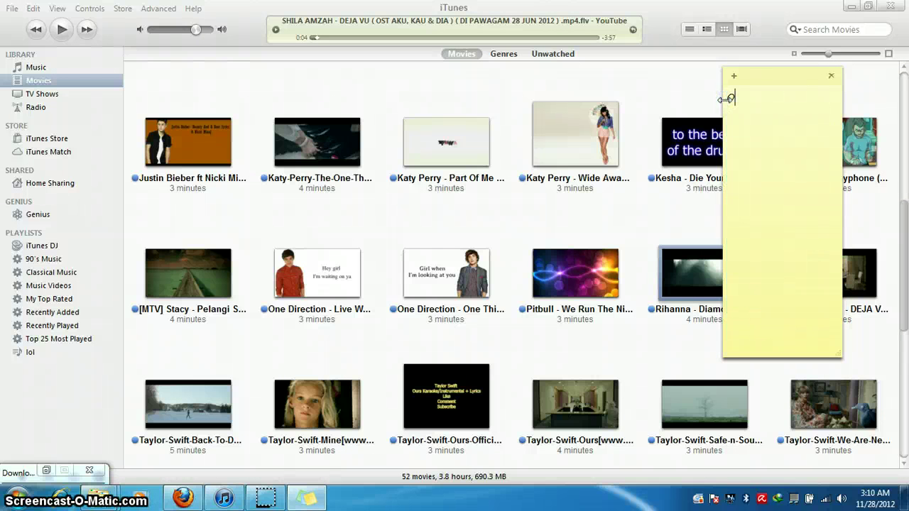
type("OKAYYY DAH SIAP !")
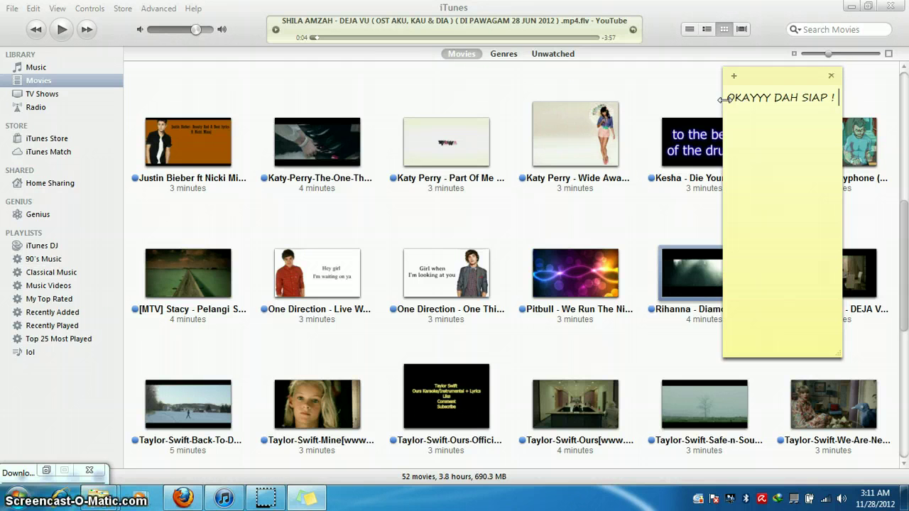
- Add a new line to the sticky note reading "connect phone kau dengan computer (pakai cabel)"
left_click(309, 501)
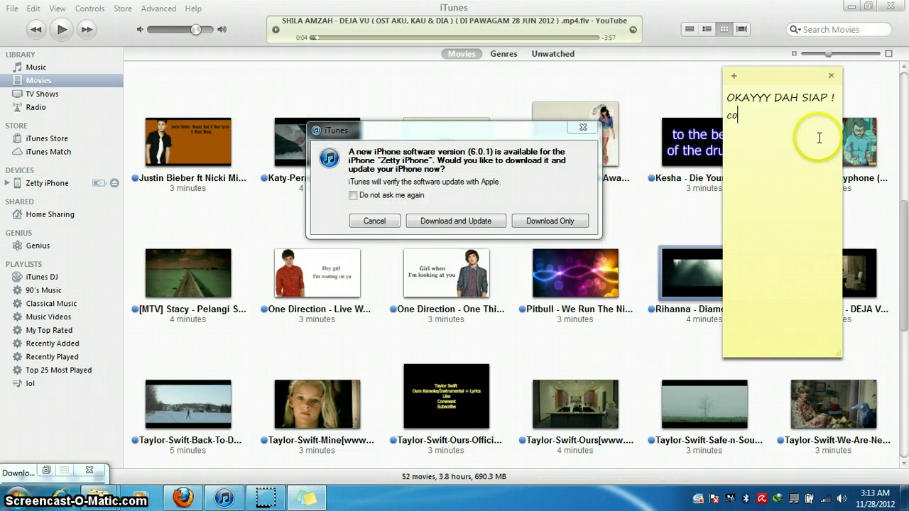
type("connect")
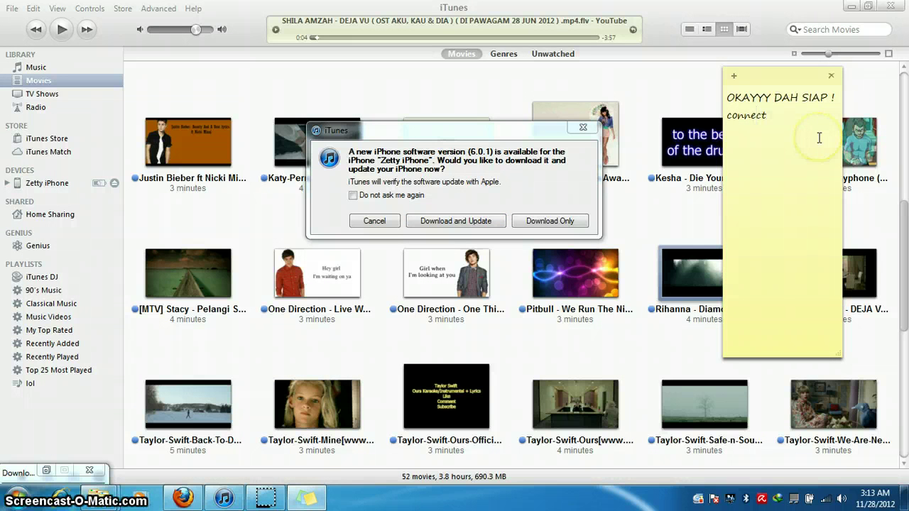
type(" phone")
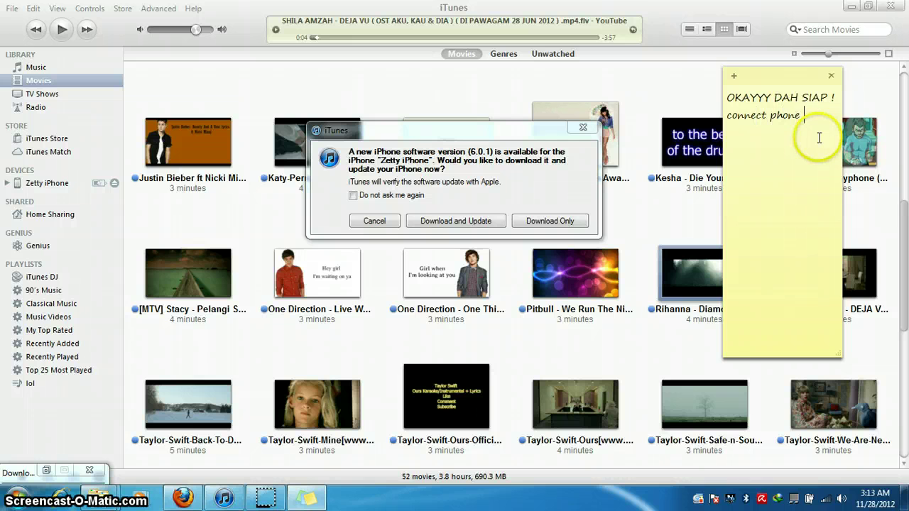
type(" kau denga")
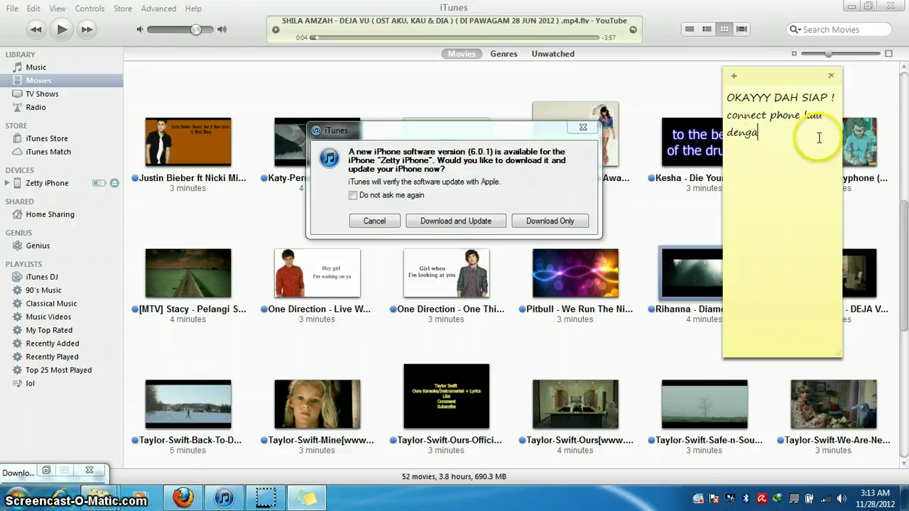
type("n omputer")
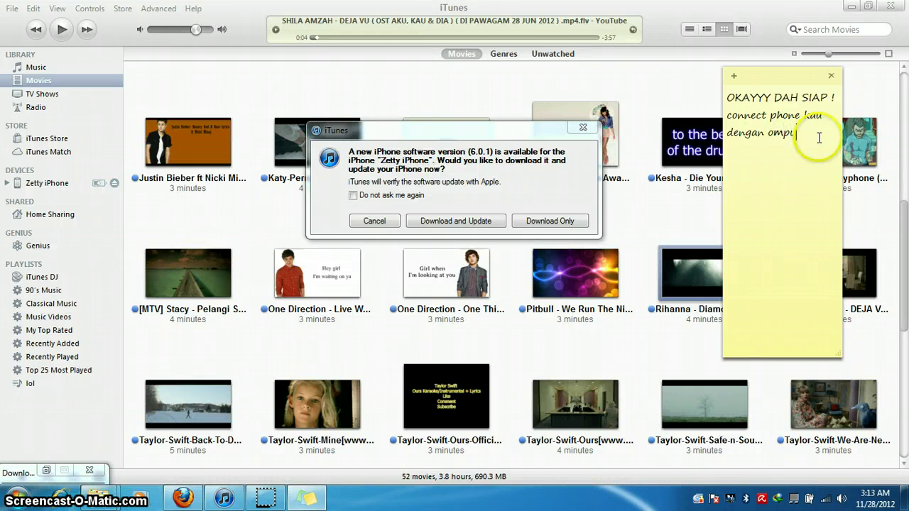
left_click(768, 132)
type("c")
left_click(821, 134)
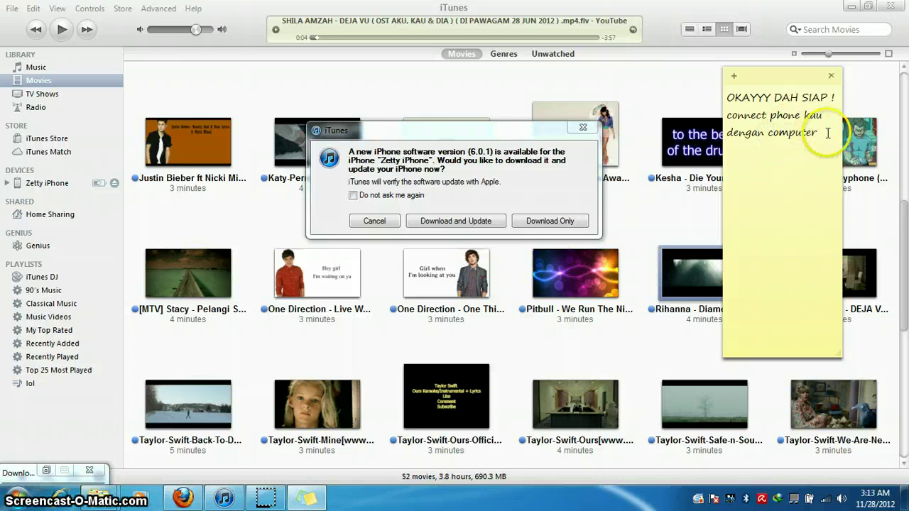
type("(")
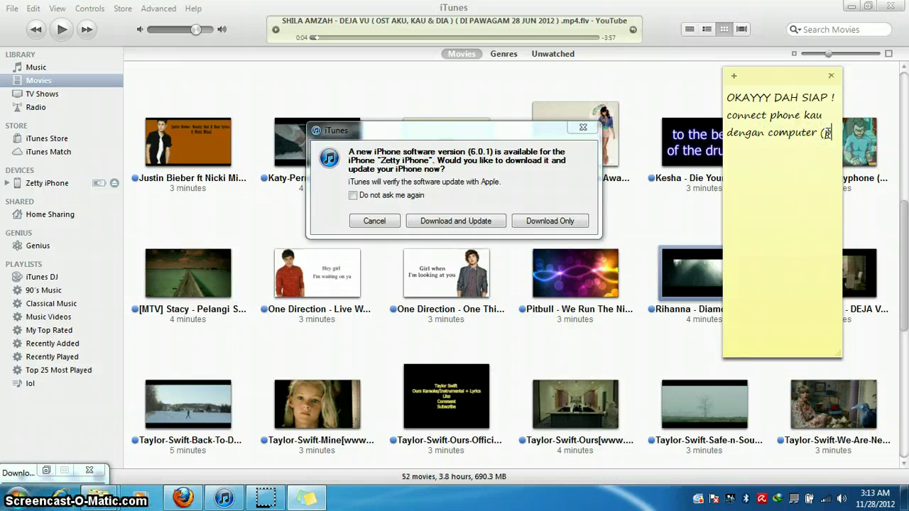
type("pakai cabel")
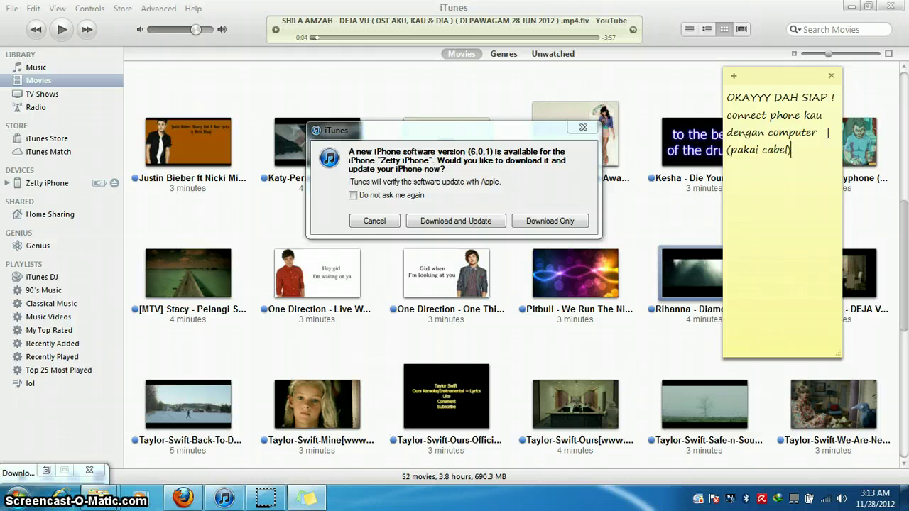
type(")")
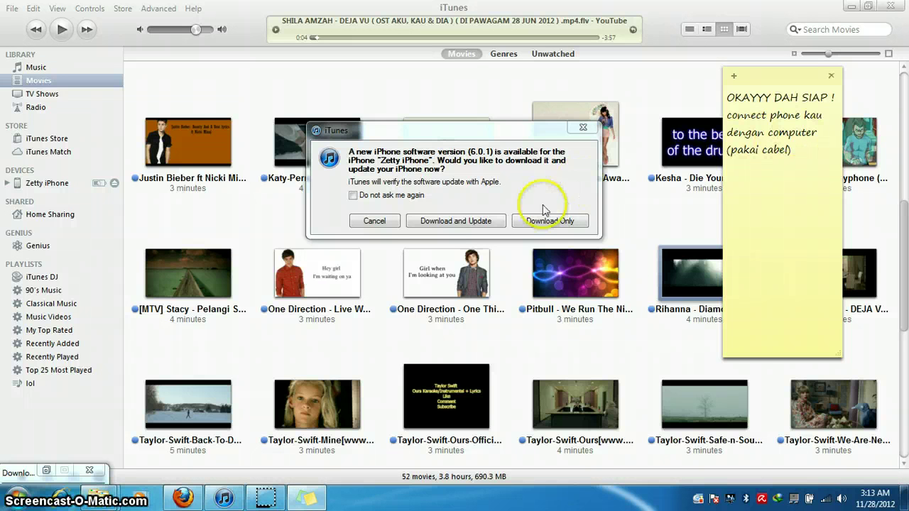
- Decline the offered iPhone software update 6.0.1 without downloading it
left_click(388, 223)
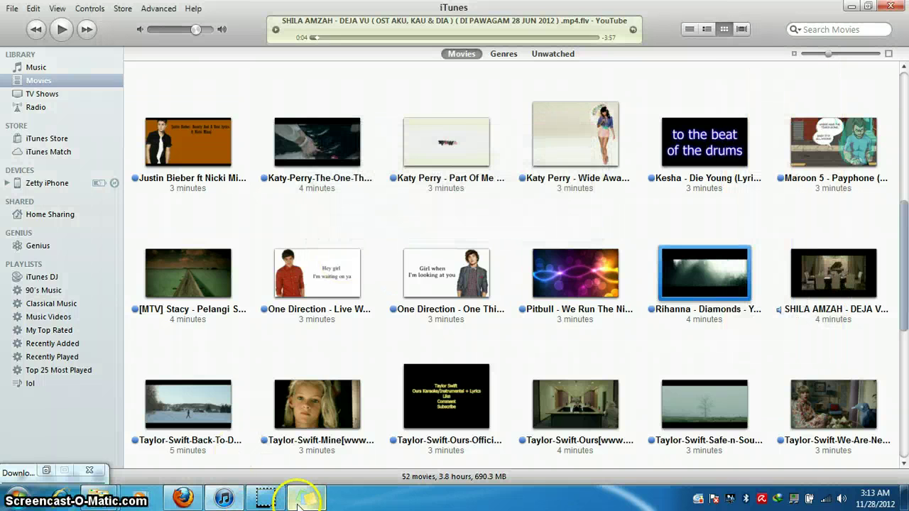
mouse_move(300, 501)
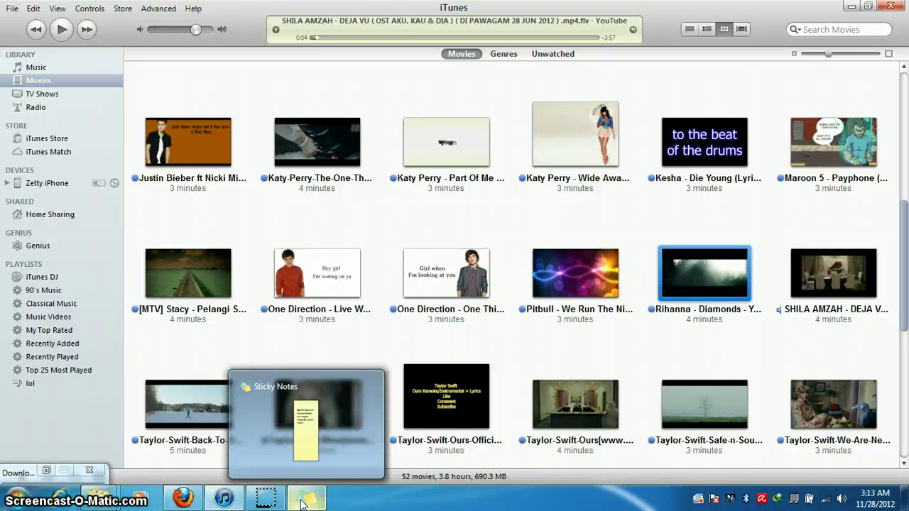
- Add a line to the sticky note reading "pastu kau tengok aku buat nihh ehh"
left_click(302, 502)
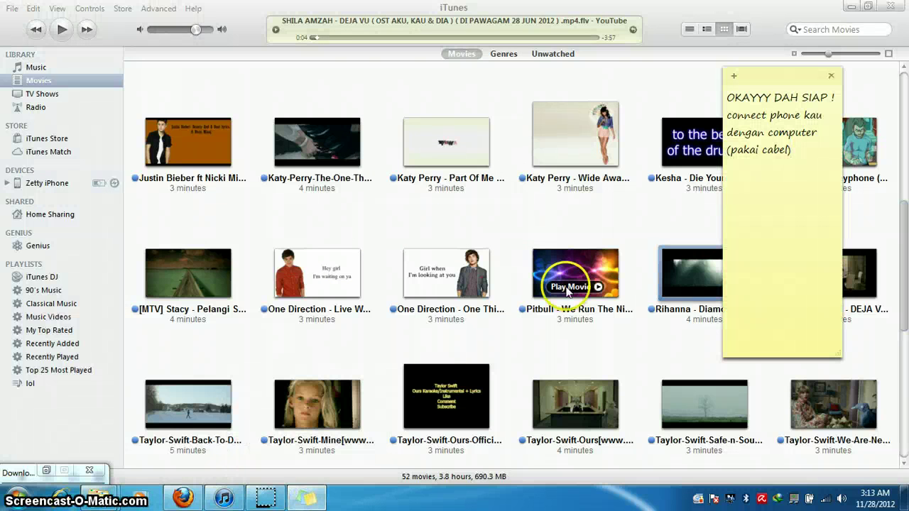
type("pastu kau tengok aku")
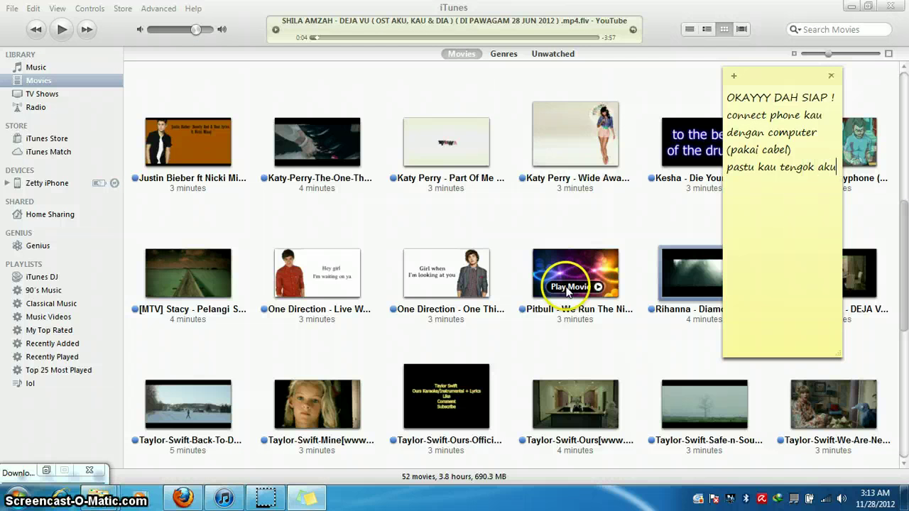
type(" buat nihh ehh")
key("Return")
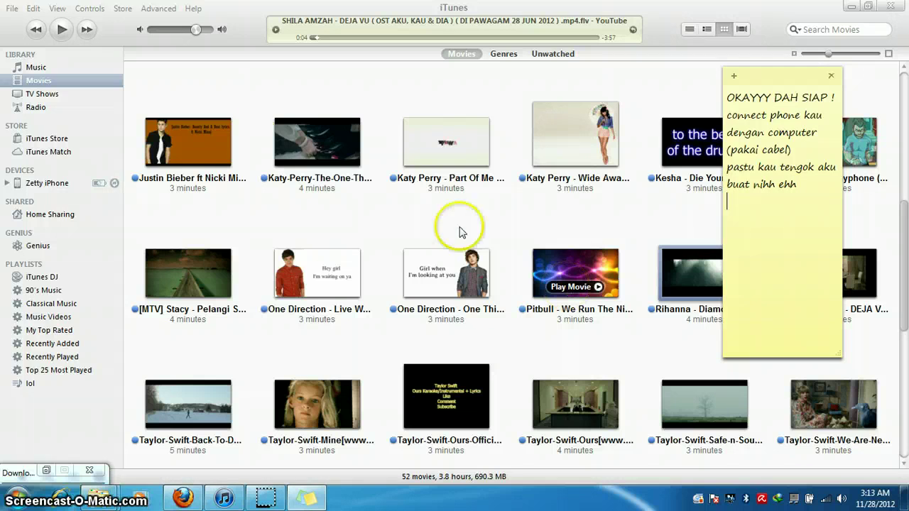
- Return to iTunes and open the Movies sync settings of the connected iPhone
left_click(196, 111)
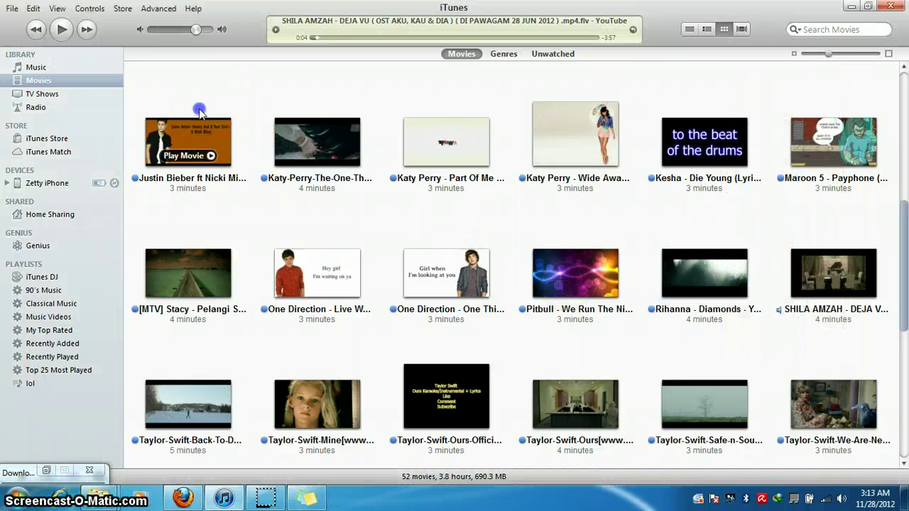
left_click(57, 191)
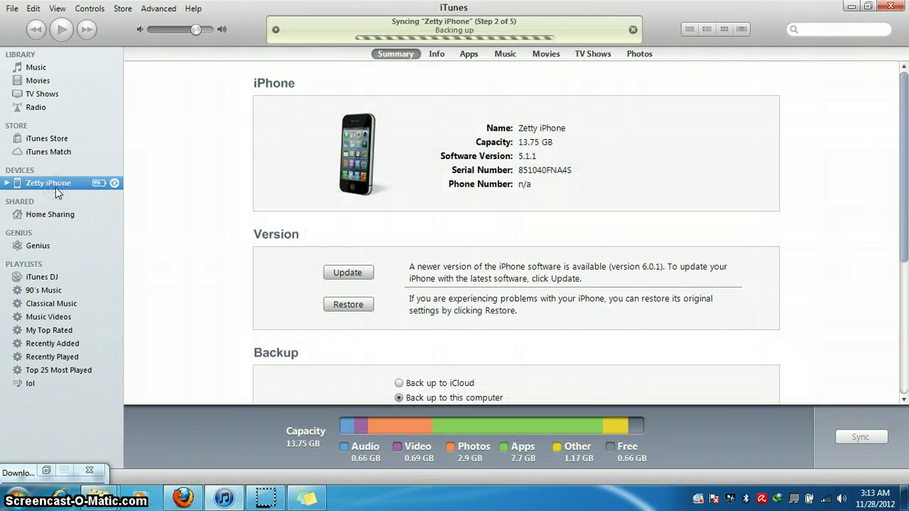
left_click(546, 55)
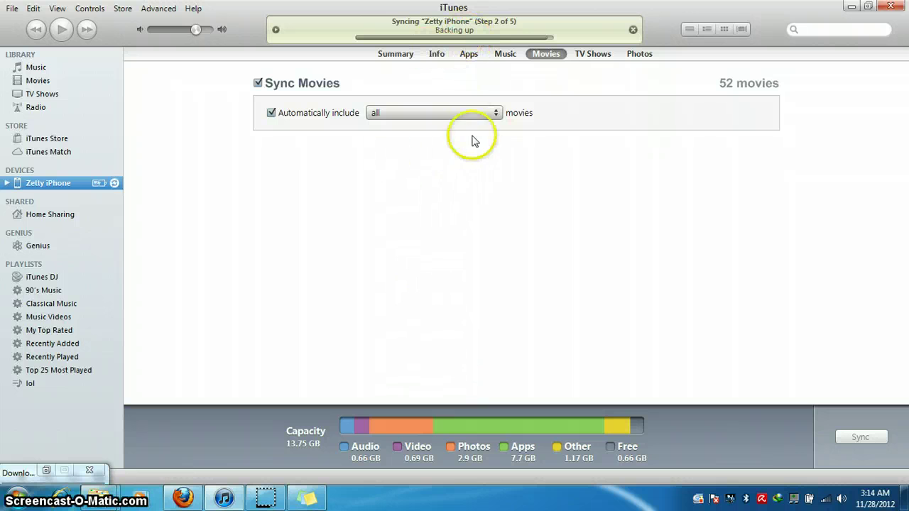
- Add "JAPP .. DIA TENGAH SYNC PHONE AKUUU.." to the end of the sticky note and return to iTunes
left_click(307, 497)
left_click(774, 223)
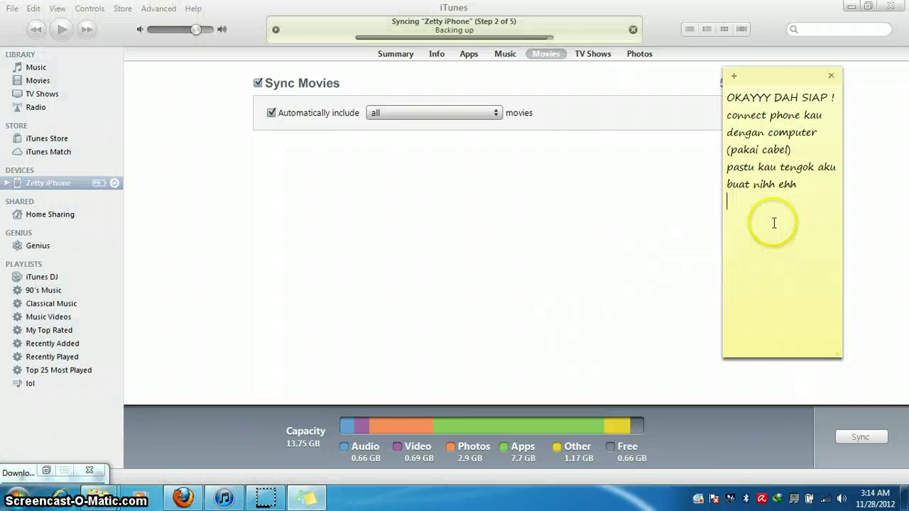
type("JAPP .. DIA")
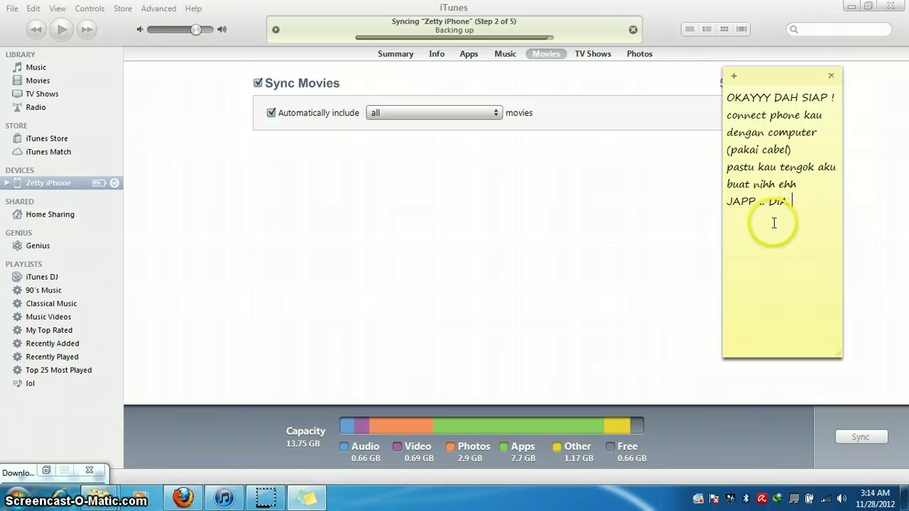
type(" TENGAH")
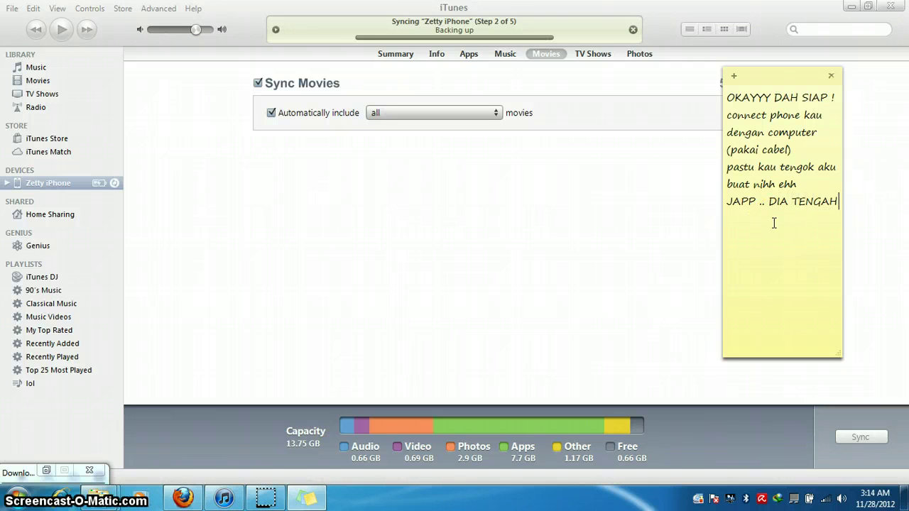
key("Return")
type("SYN")
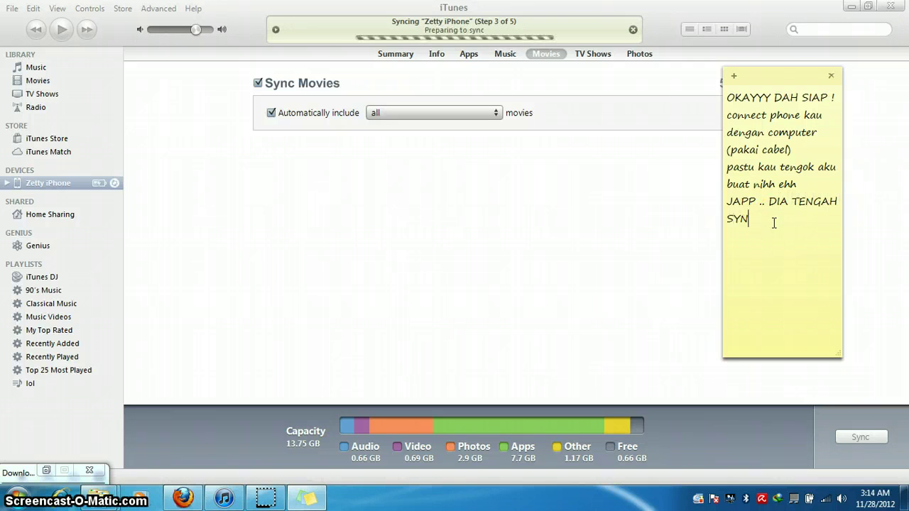
type("C PHONE AKU")
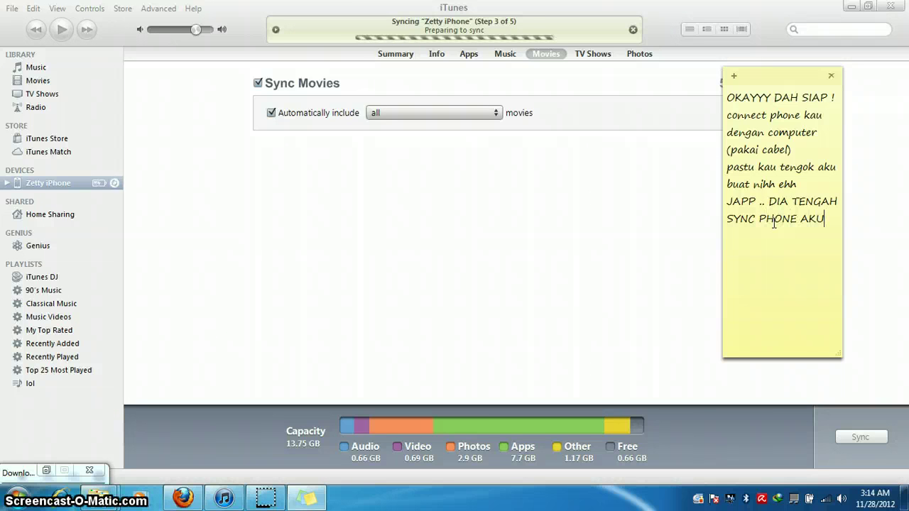
type("UU")
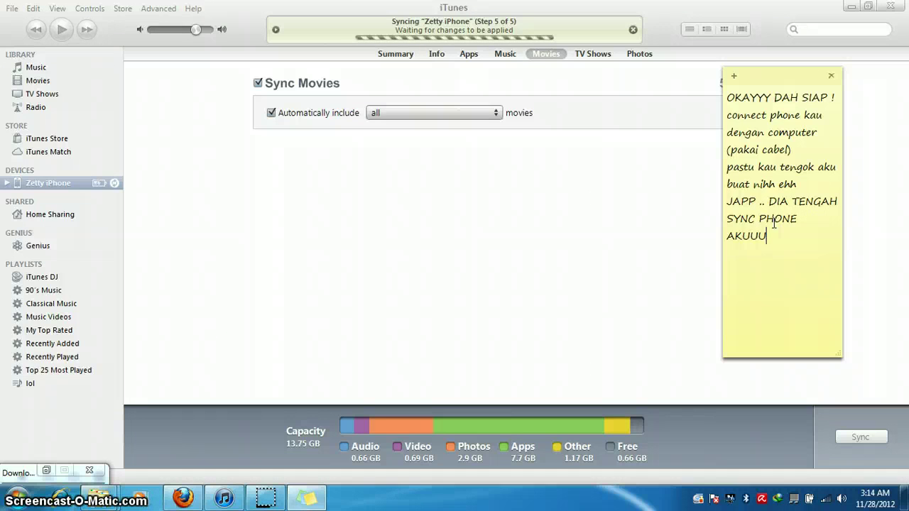
type("..")
left_click(468, 201)
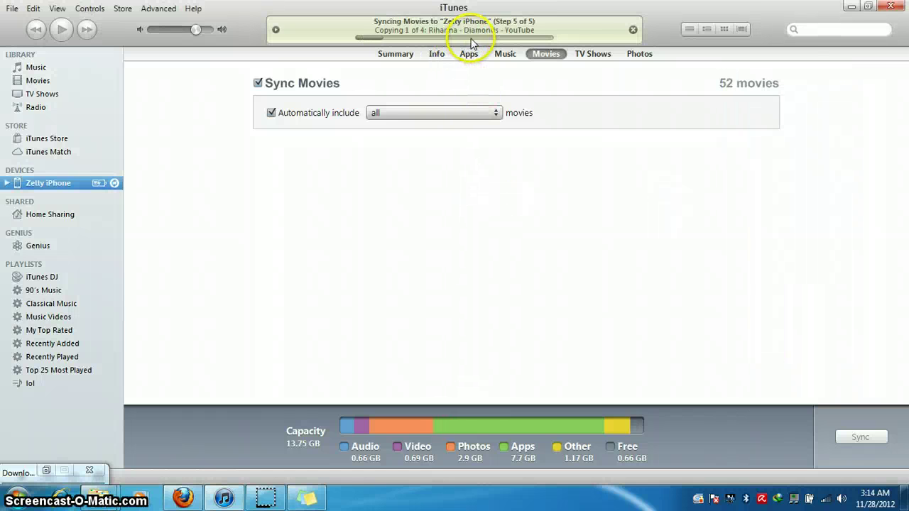
- Continue the sticky note with "OKAYY , AUTOMATICALLY DIA AKAN MASUKKAN VIDEO YANG KAU BARU MASUKKAN TADI"
left_click(307, 497)
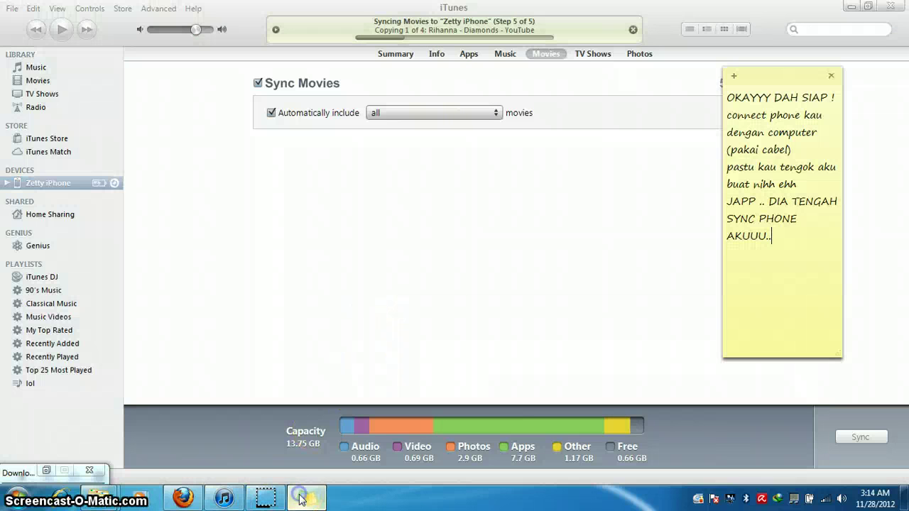
left_click(786, 245)
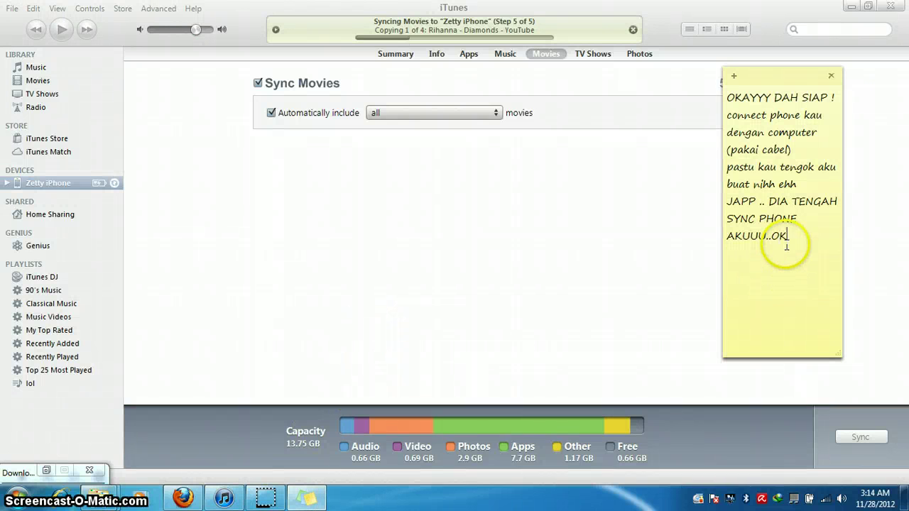
type("OKAYY , AUTO")
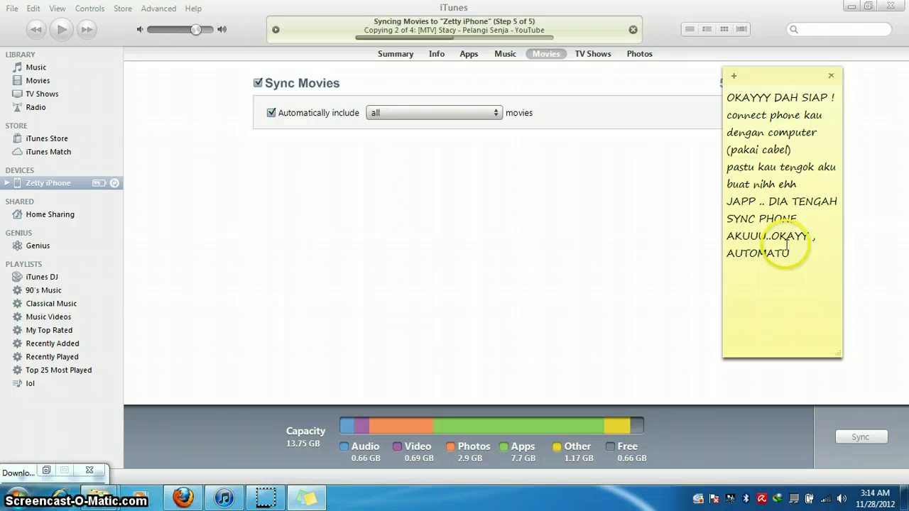
type("MATICALLY ")
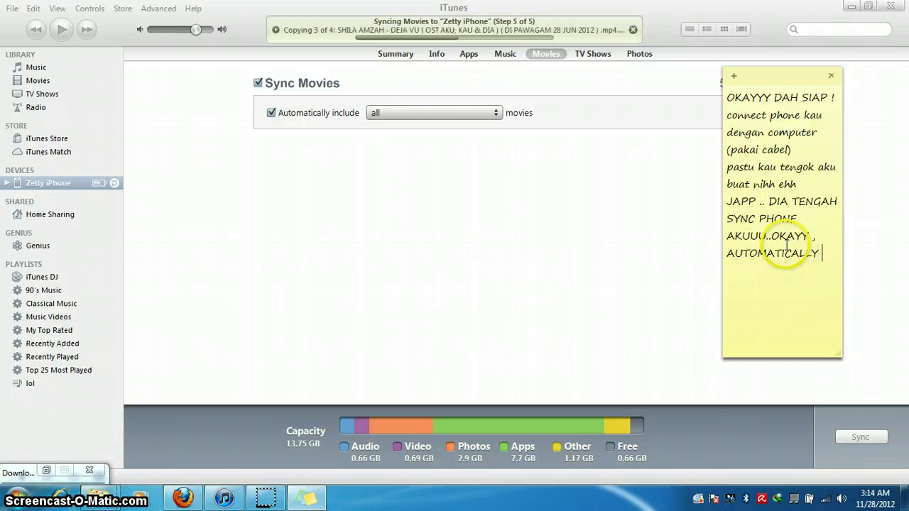
type("DIA AKAN")
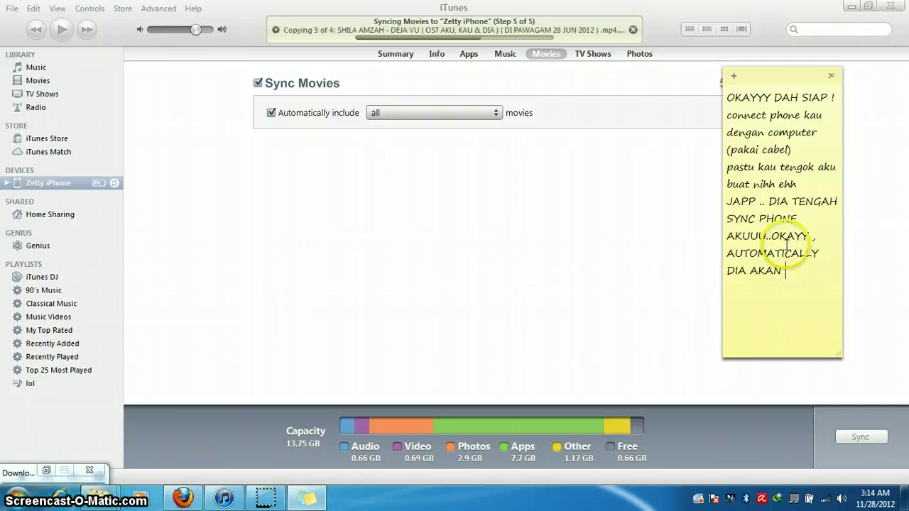
type(" MASUKKAN")
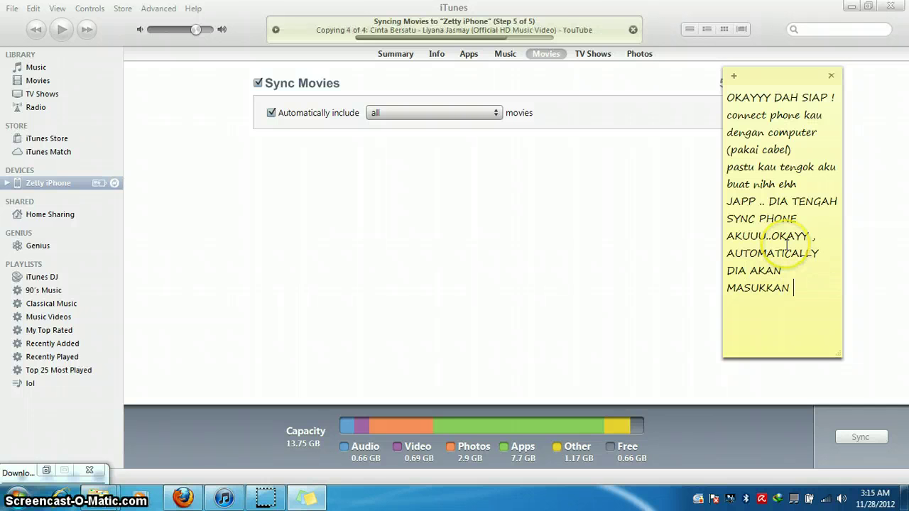
type(" VIDEO YANG KA")
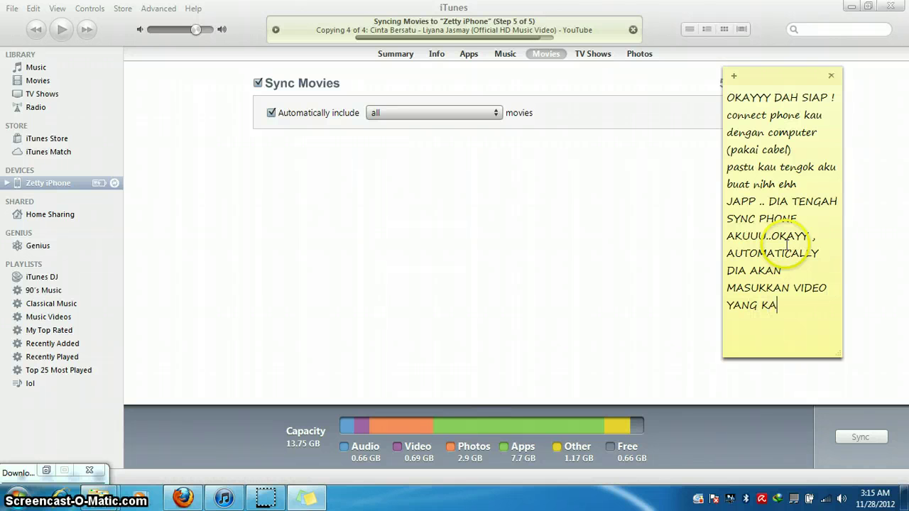
type("U BARU MASU")
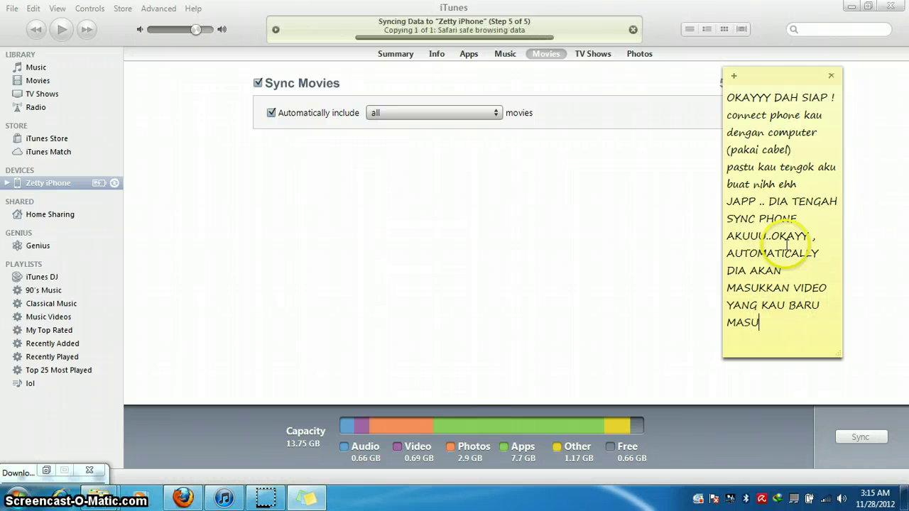
type("KKAN TADI ")
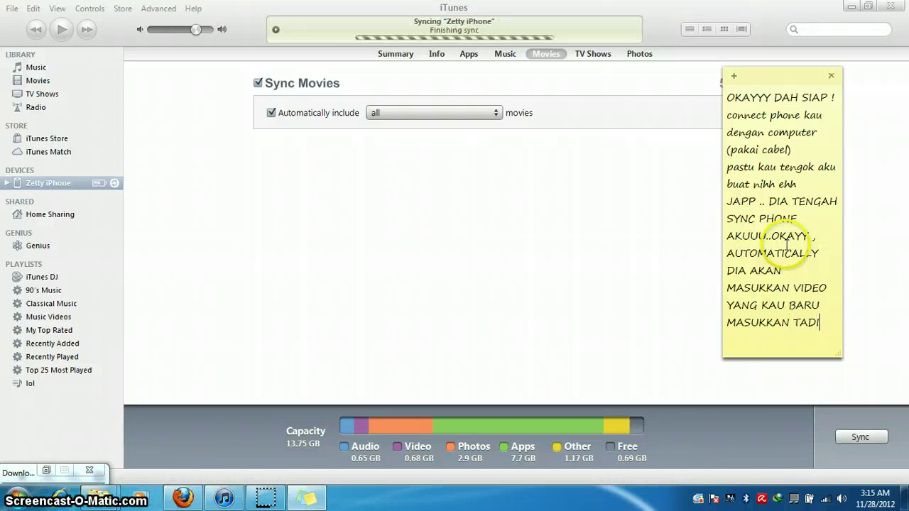
- Extend the sticky note text with ".. TAKPAYAH KLIK APA PON .."
type(".. TAKPAYAH TE")
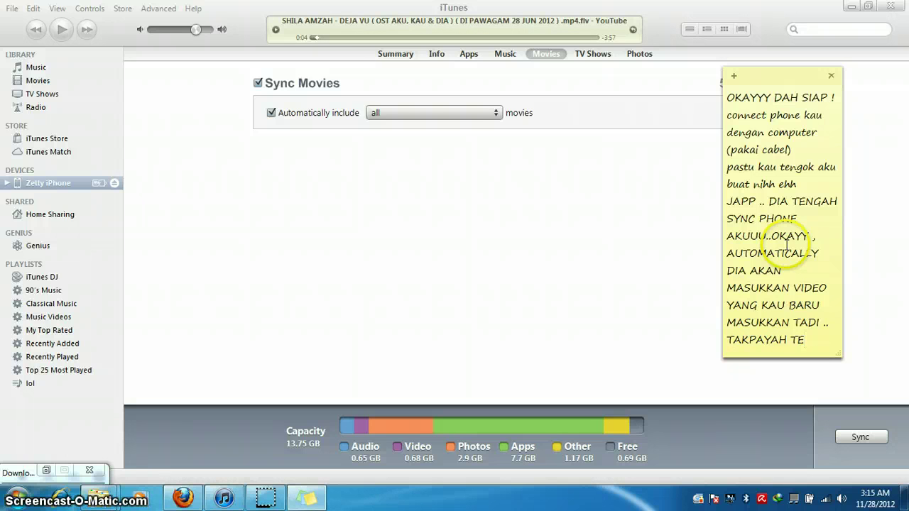
key("BackSpace")
key("BackSpace")
type("KLIK A")
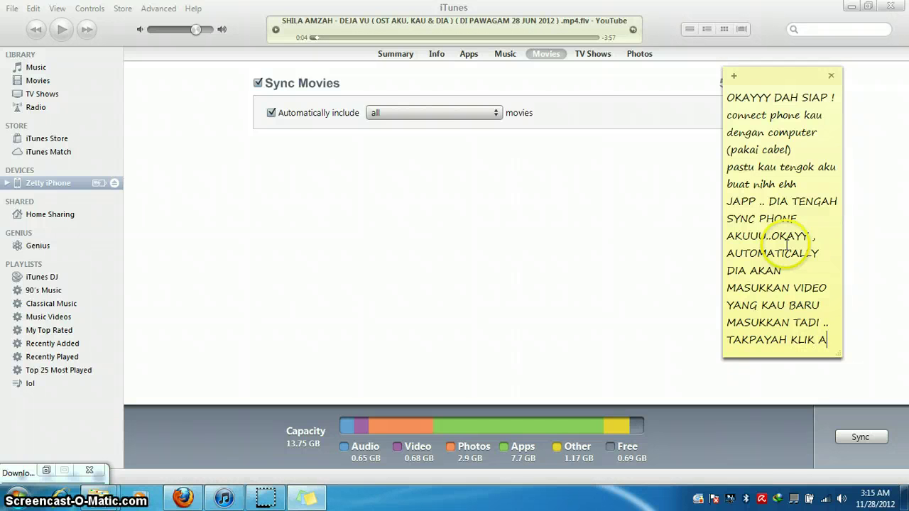
type("PA PON ..")
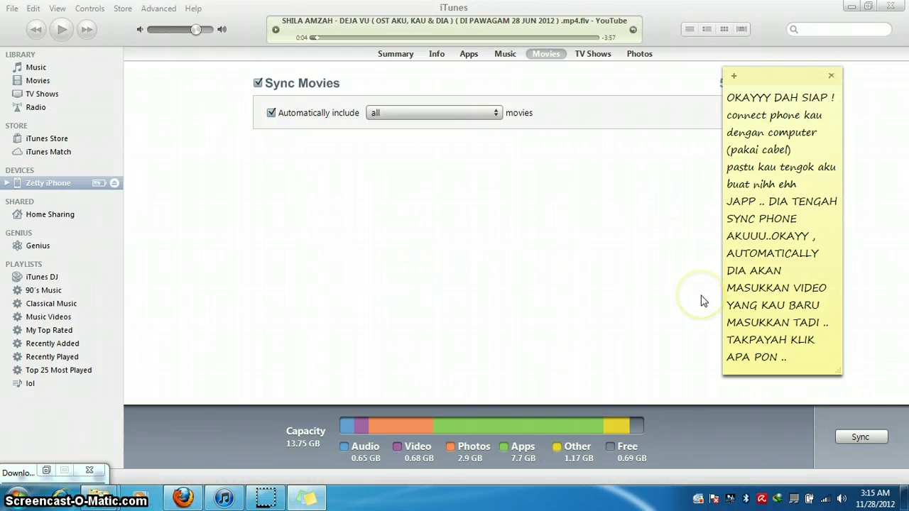
- Bring iTunes to the front briefly, and finish the sticky note with "DAH SIAP :)"
left_click(845, 433)
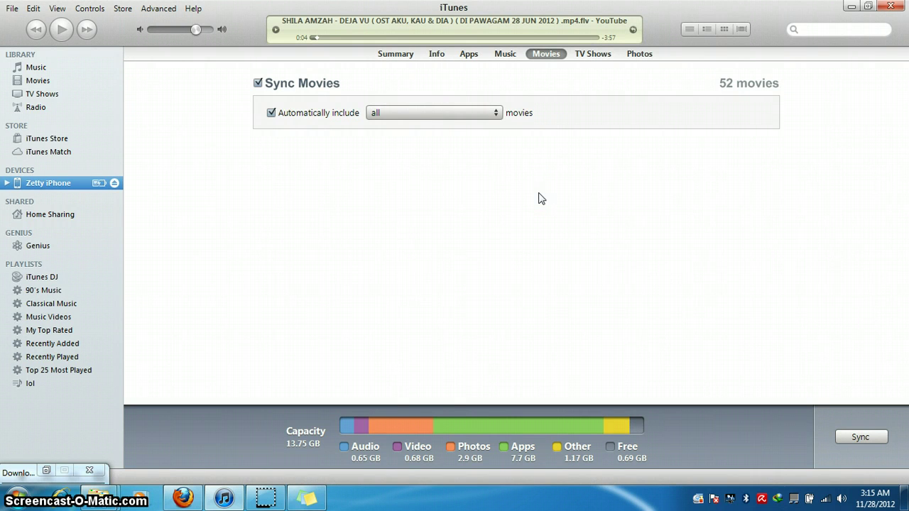
left_click(305, 497)
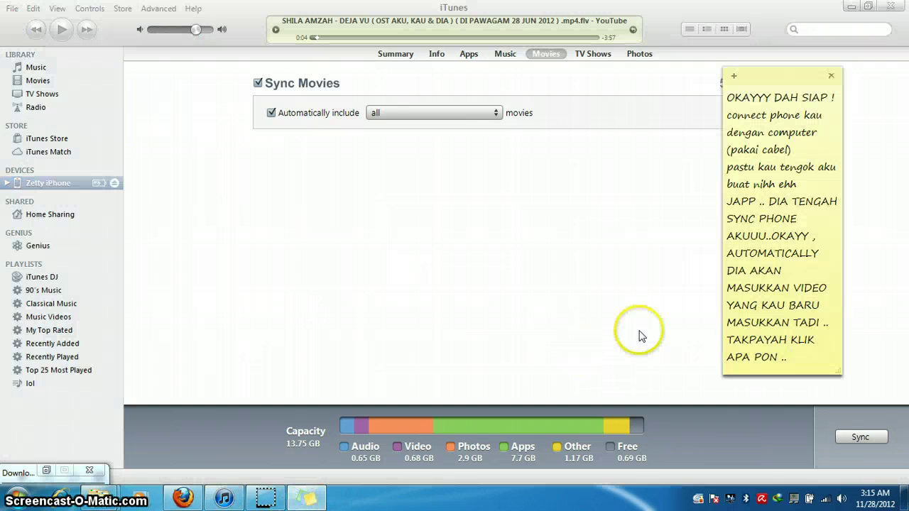
type("DAH SIAP :)")
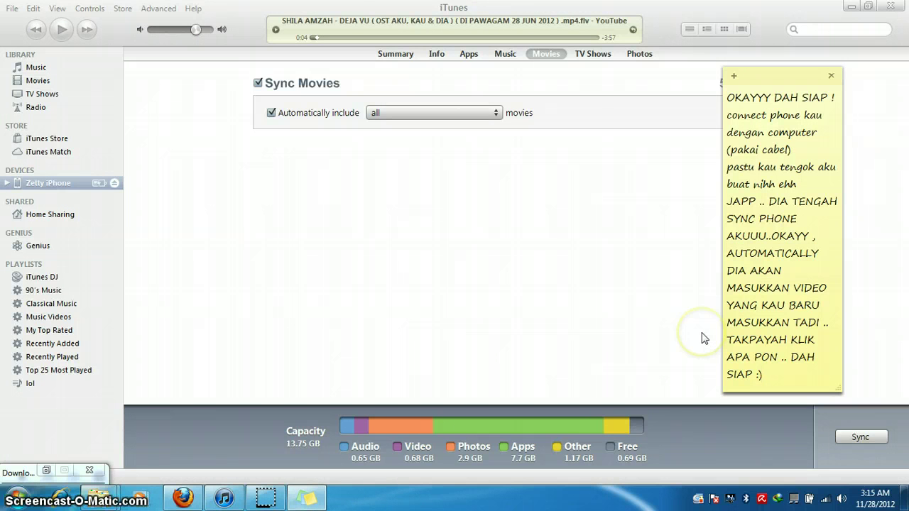
left_click(184, 498)
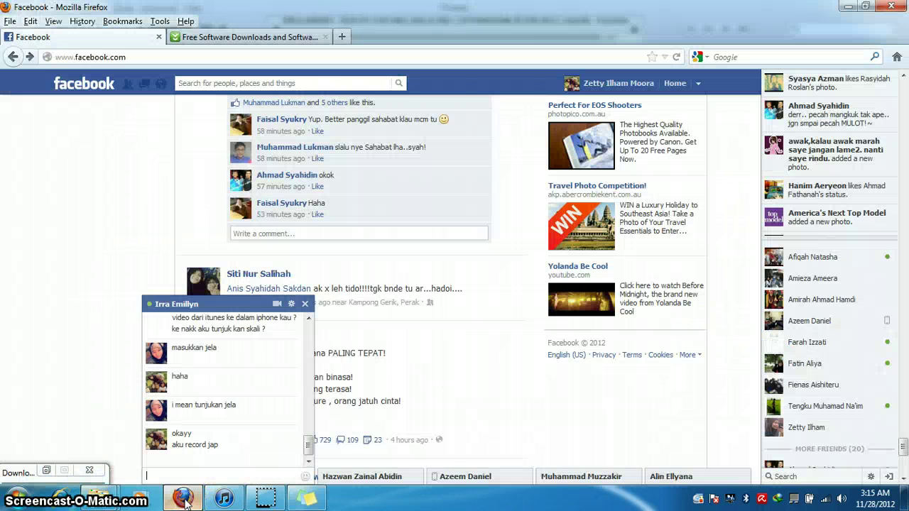
mouse_move(274, 499)
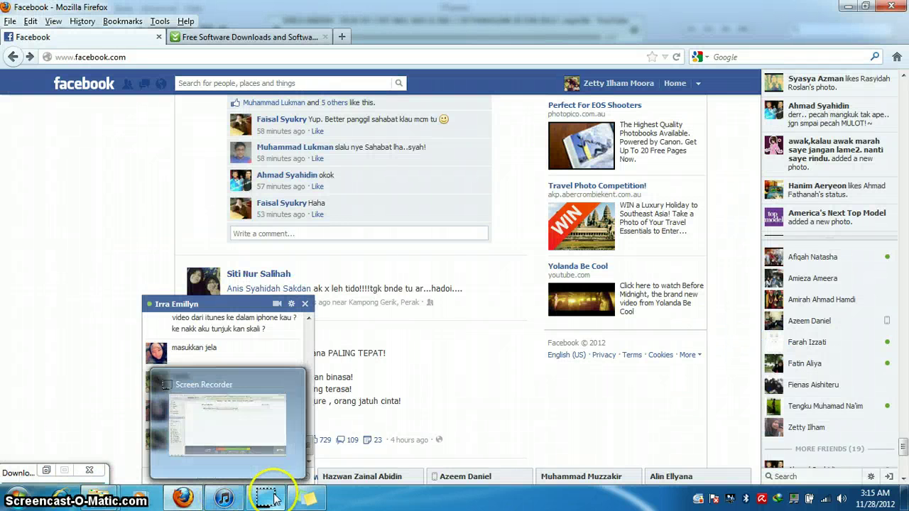
left_click(224, 500)
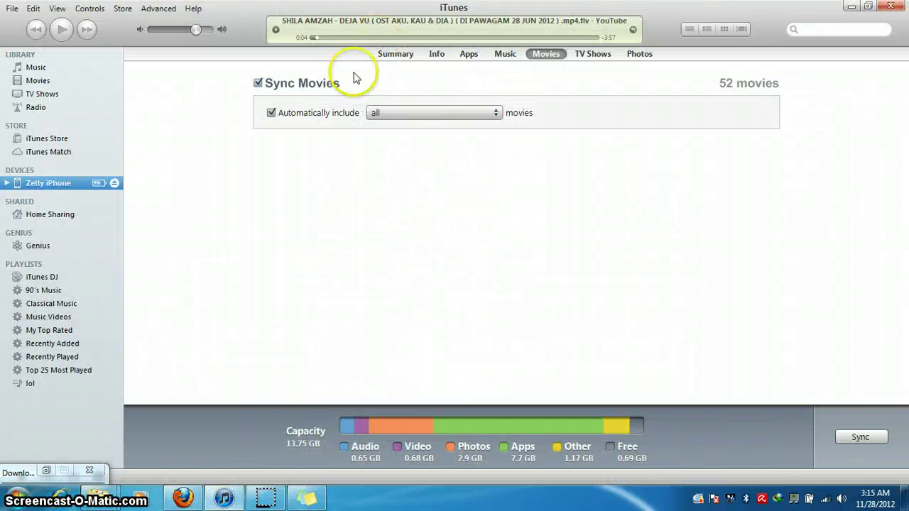
- Look through the Apps and Info sync settings of the connected iPhone
left_click(75, 183)
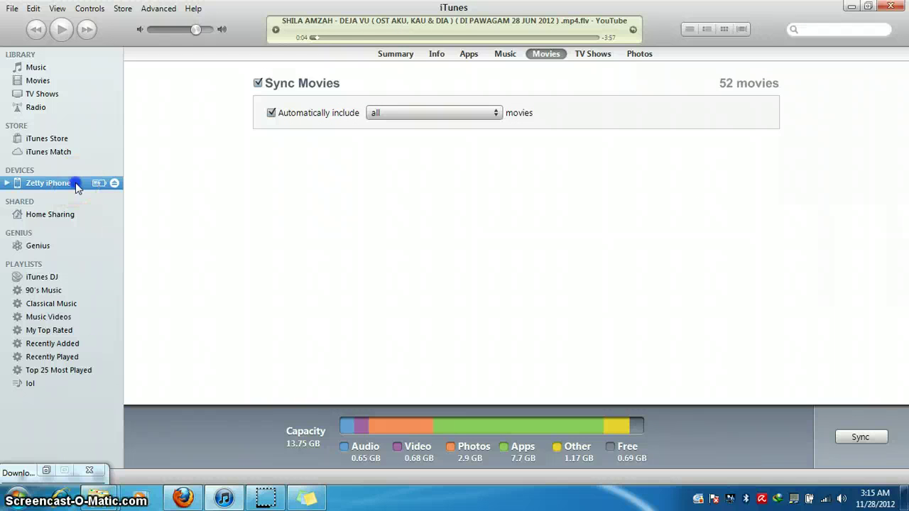
left_click(469, 56)
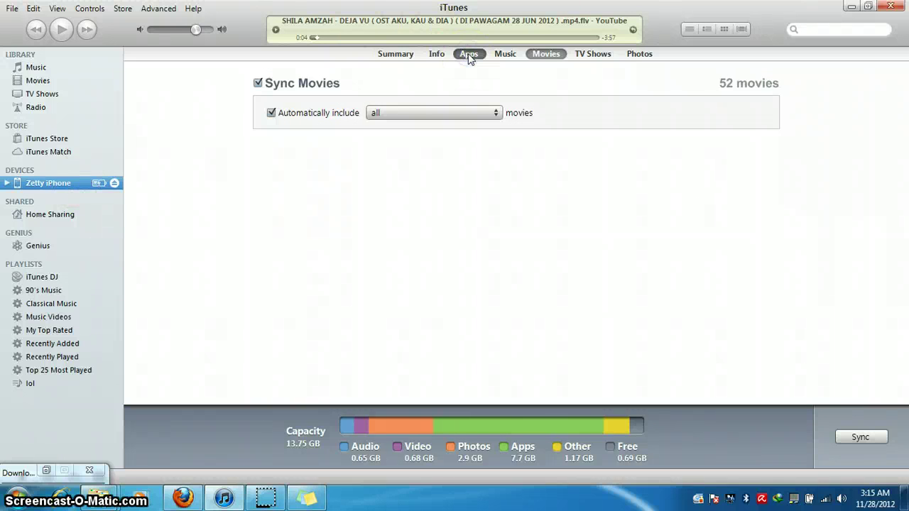
left_click(438, 55)
left_click(231, 499)
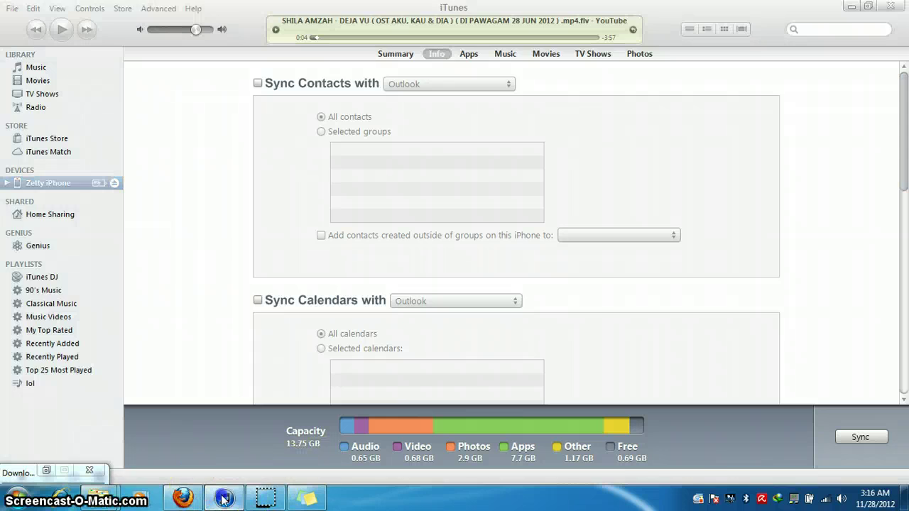